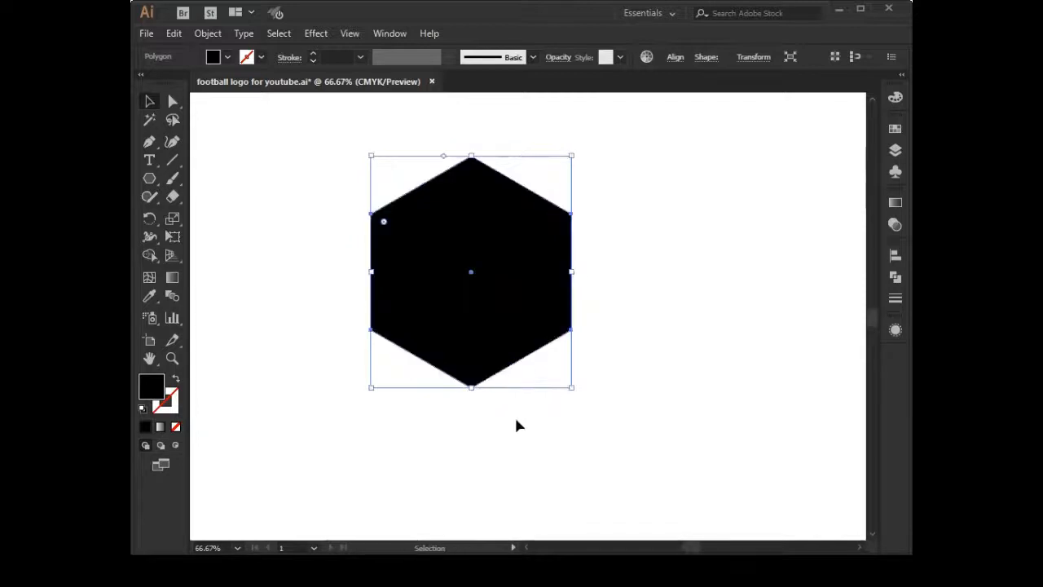
pyautogui.moveTo(310, 177); pyautogui.dragTo(437, 347)
pyautogui.click(266, 273)
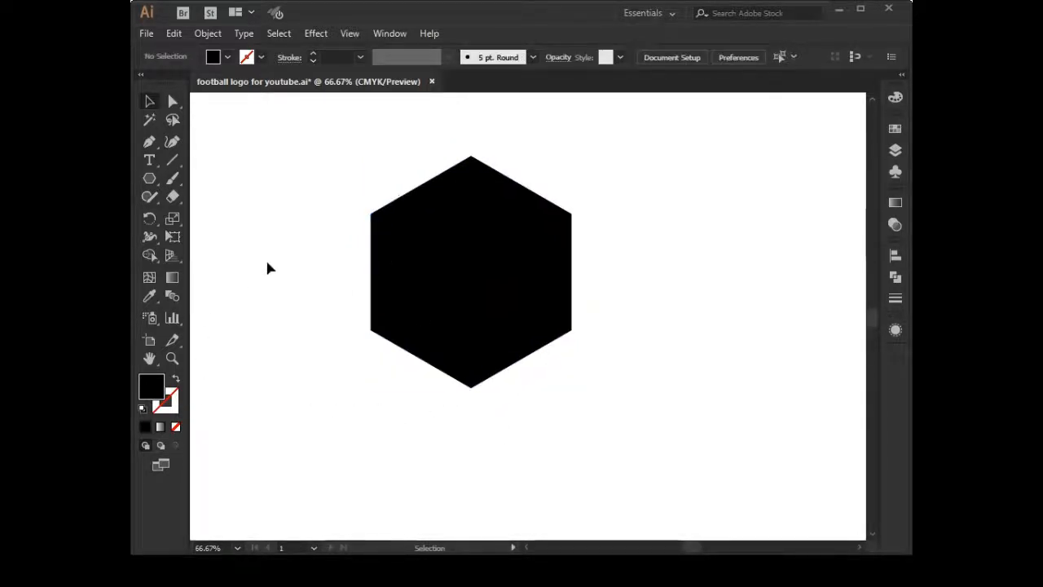
pyautogui.click(151, 181)
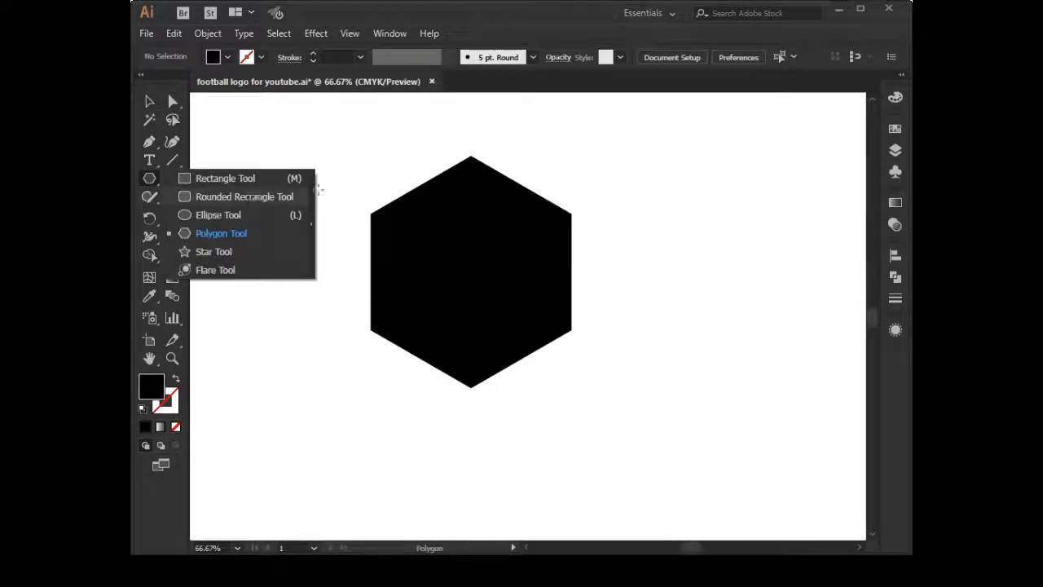
pyautogui.moveTo(326, 179)
pyautogui.mouseDown()
pyautogui.moveTo(380, 217)
pyautogui.moveTo(380, 232)
pyautogui.mouseUp()
pyautogui.hotkey('ctrl', 'z')
# Swap the hexagon's fill and stroke to give it a black outline with no fill
pyautogui.click(149, 101)
pyautogui.moveTo(317, 193); pyautogui.dragTo(424, 326)
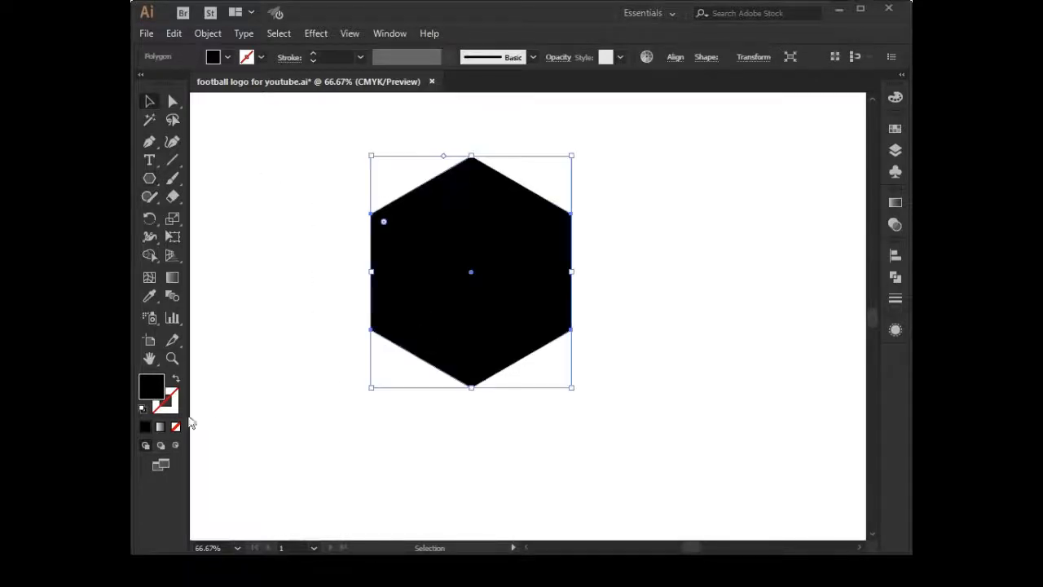
pyautogui.click(176, 379)
pyautogui.click(231, 357)
pyautogui.click(371, 268)
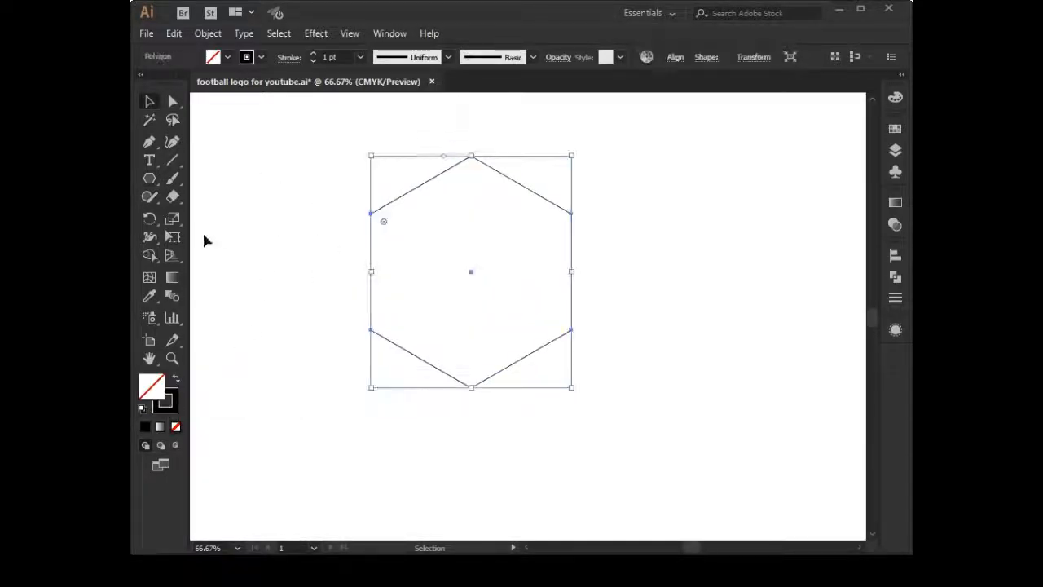
# Draw a circle from the hexagon's center so that it touches all six sides from inside
pyautogui.click(151, 178)
pyautogui.click(153, 177)
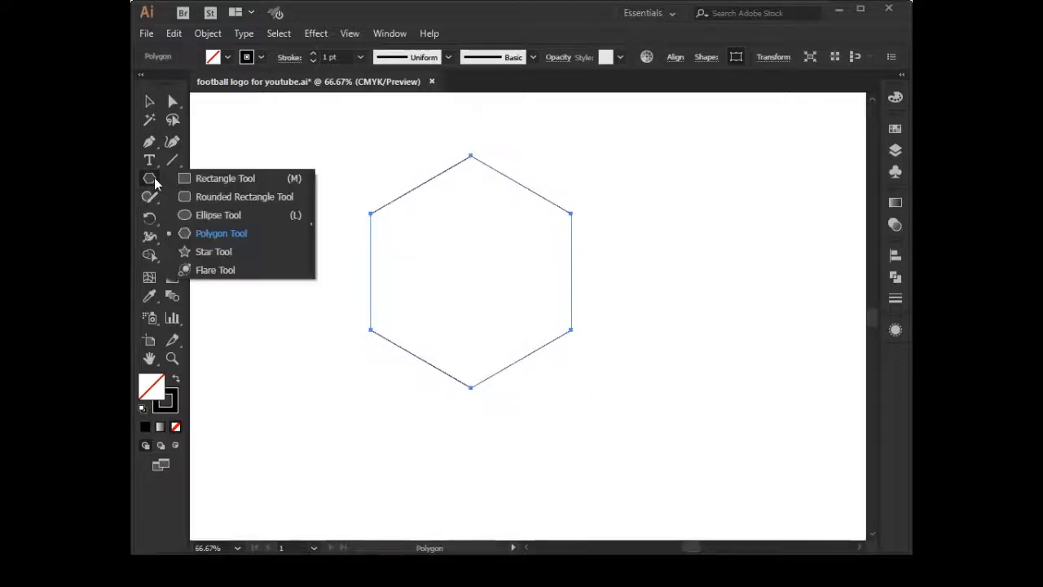
pyautogui.click(213, 218)
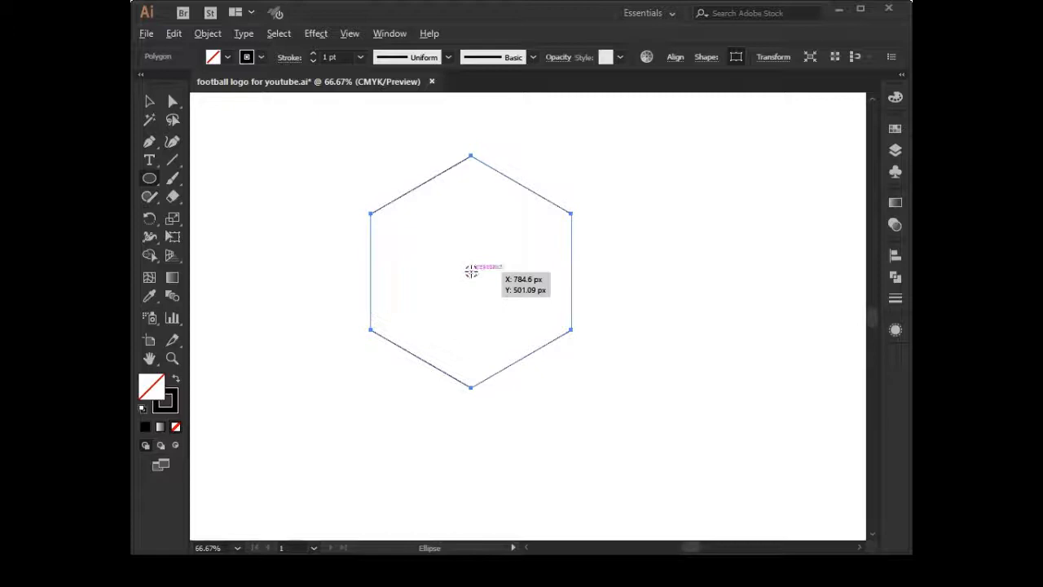
pyautogui.moveTo(471, 271); pyautogui.dragTo(571, 291)
# With the Shape Builder, remove the hexagon's three lower corner areas outside the circle
pyautogui.click(150, 101)
pyautogui.moveTo(315, 177); pyautogui.dragTo(592, 440)
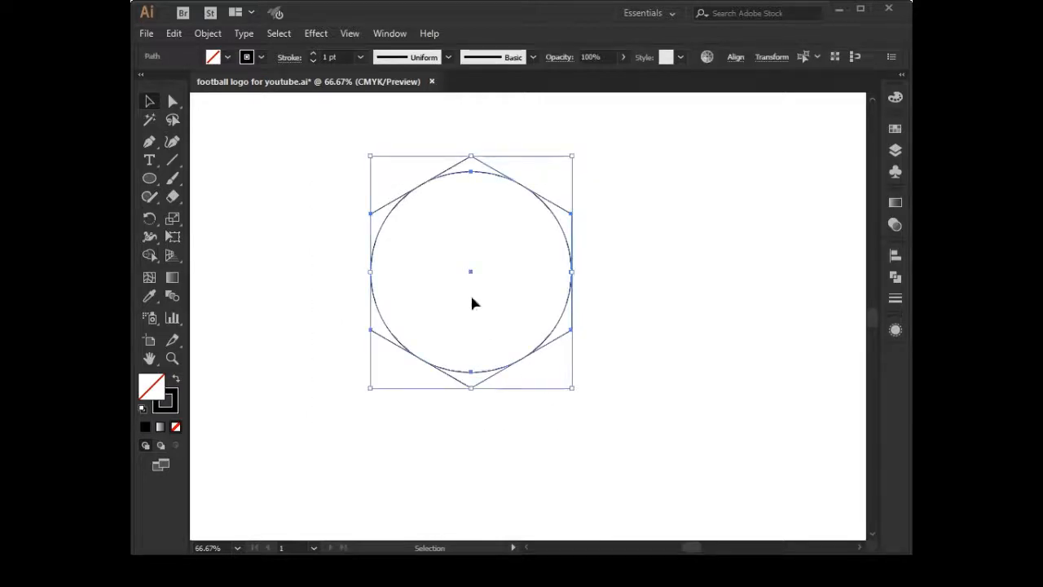
pyautogui.click(149, 255)
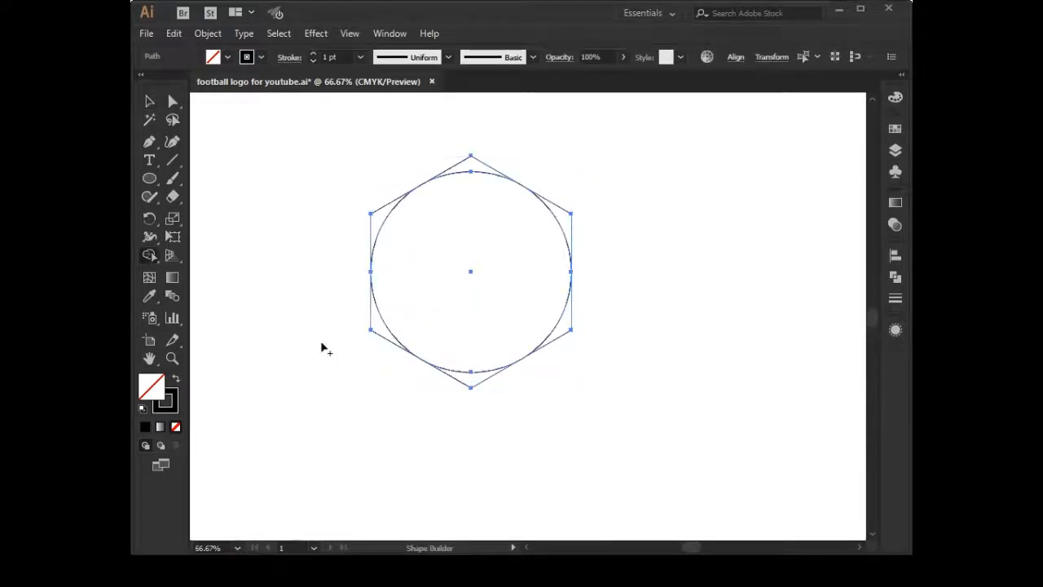
pyautogui.keyDown('alt'); pyautogui.click(381, 336); pyautogui.keyUp('alt')
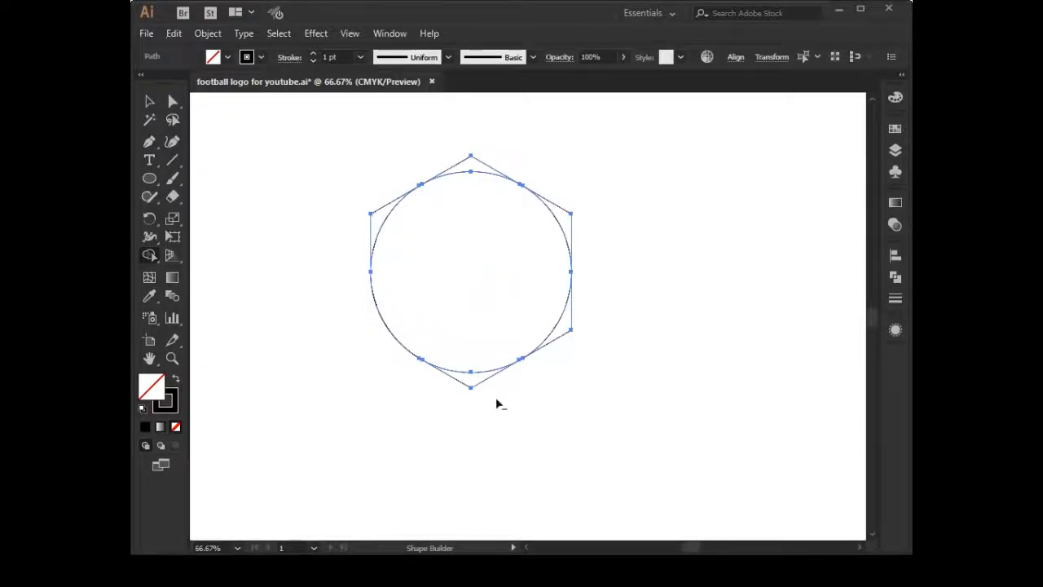
pyautogui.keyDown('alt'); pyautogui.click(478, 381); pyautogui.keyUp('alt')
pyautogui.keyDown('alt'); pyautogui.click(558, 334); pyautogui.keyUp('alt')
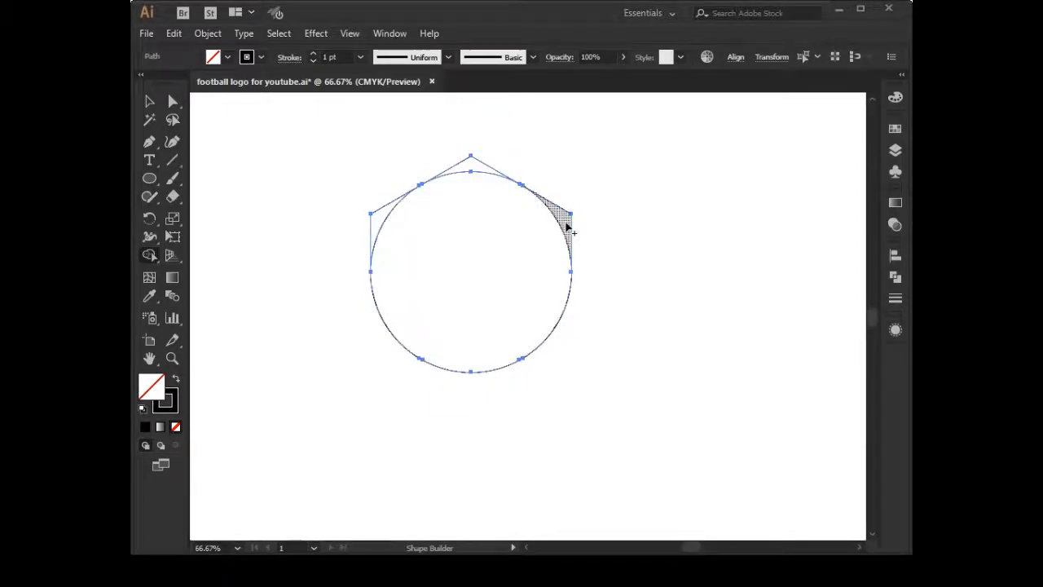
# Merge the hexagon's three upper corner areas with the circle to form one shield shape, and deselect it
pyautogui.moveTo(567, 228); pyautogui.dragTo(546, 241)
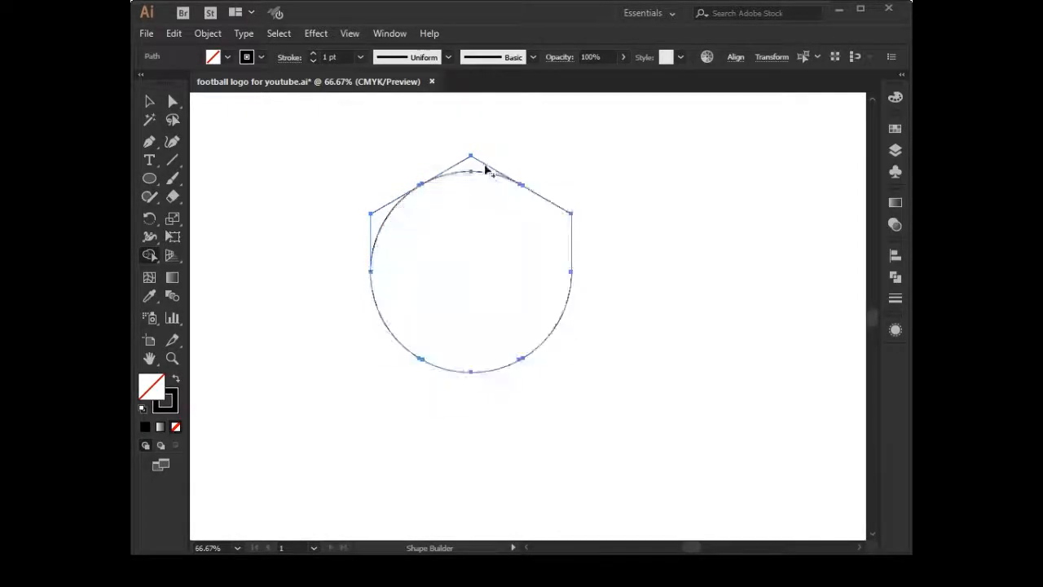
pyautogui.moveTo(472, 163); pyautogui.dragTo(471, 205)
pyautogui.moveTo(379, 222); pyautogui.dragTo(400, 231)
pyautogui.click(149, 101)
pyautogui.click(247, 196)
# Delete the tiny leftover slivers along the shield's upper and lower edges
pyautogui.scroll(4, 291, 258)
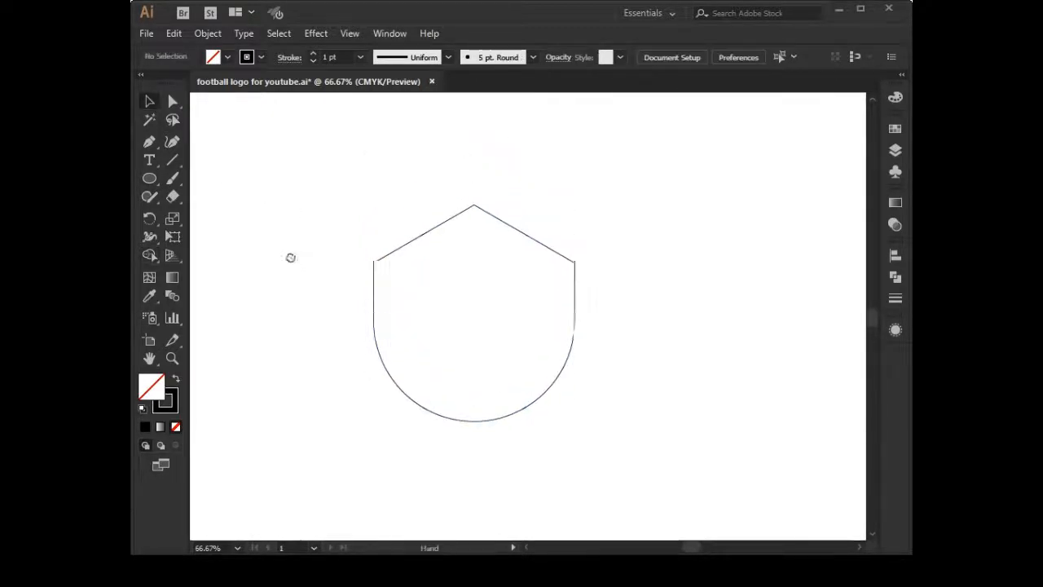
pyautogui.moveTo(428, 275); pyautogui.dragTo(407, 254)
pyautogui.press('Delete')
pyautogui.moveTo(519, 279); pyautogui.dragTo(534, 258)
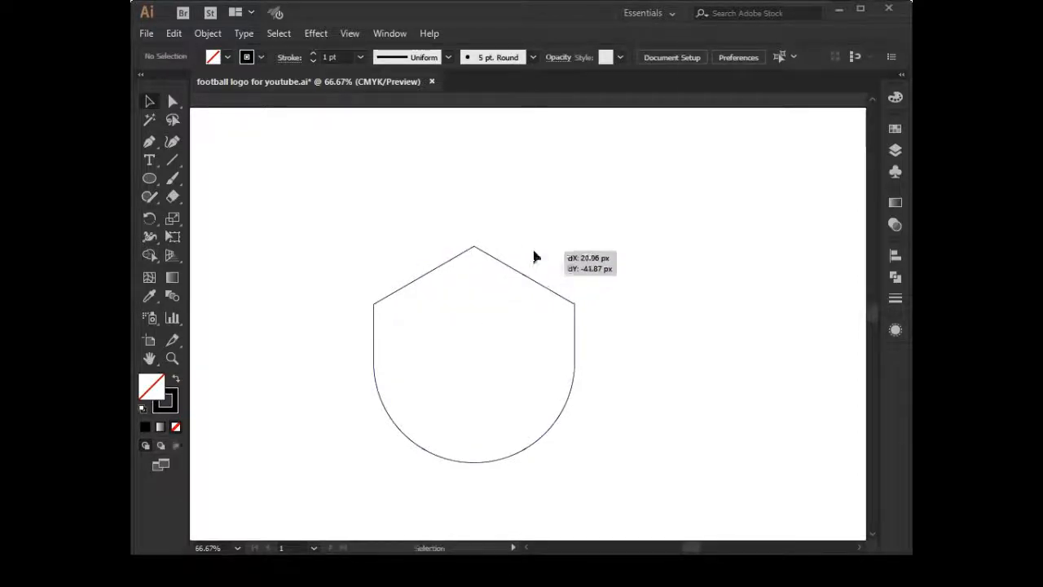
pyautogui.click(522, 450)
pyautogui.press('Delete')
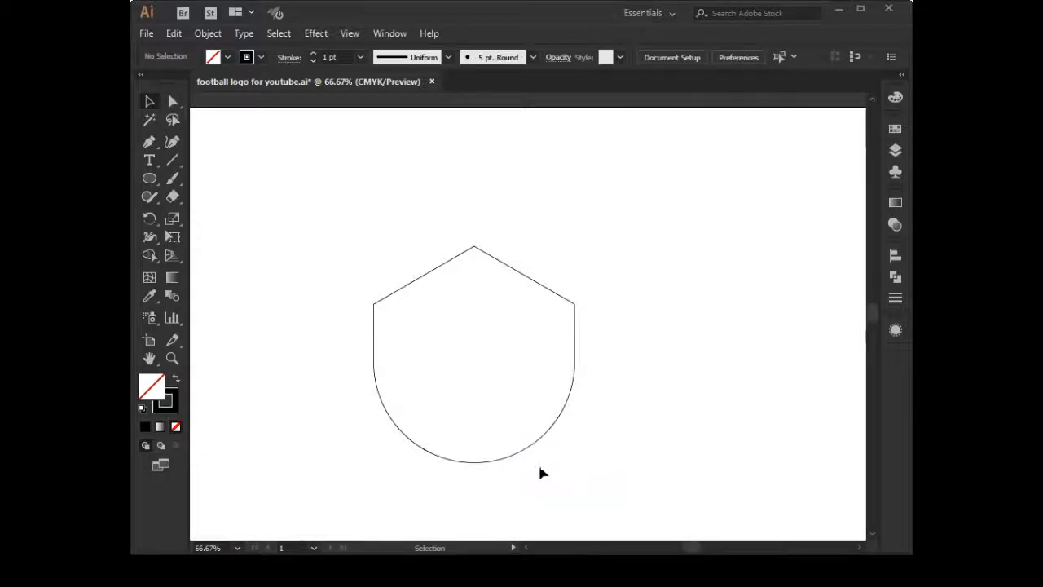
pyautogui.click(420, 457)
pyautogui.press('Delete')
# Move the shield outline aside, clear the leftover shapes at its old location, and put the shield back there
pyautogui.moveTo(375, 336); pyautogui.dragTo(657, 312)
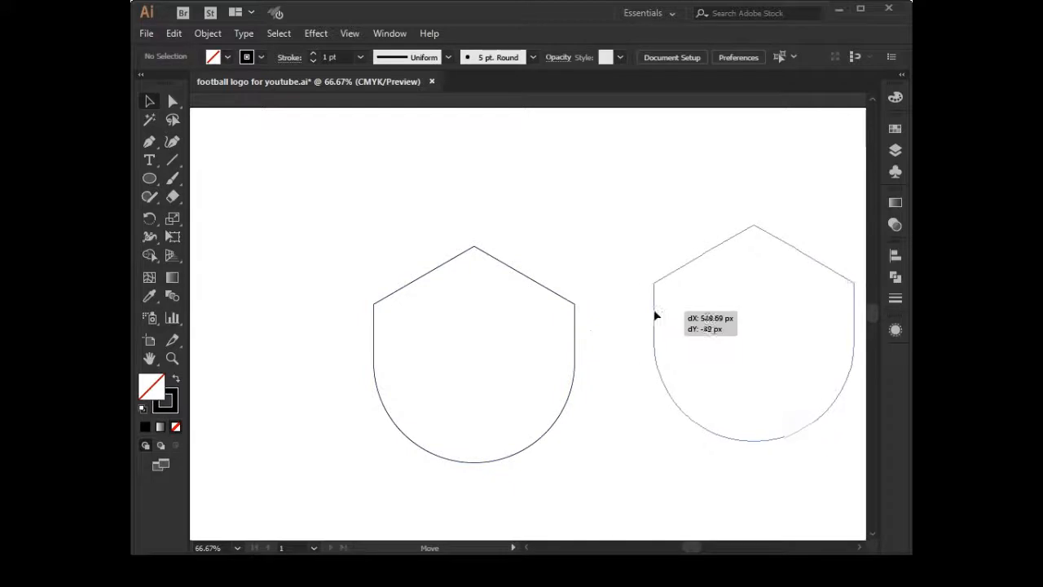
pyautogui.moveTo(310, 221); pyautogui.dragTo(619, 526)
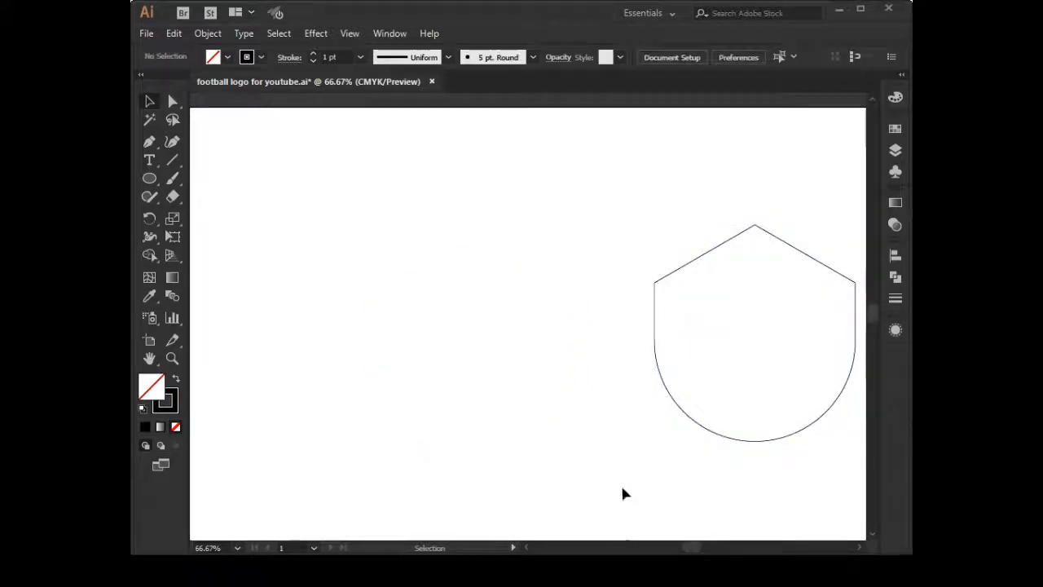
pyautogui.moveTo(656, 359); pyautogui.dragTo(361, 400)
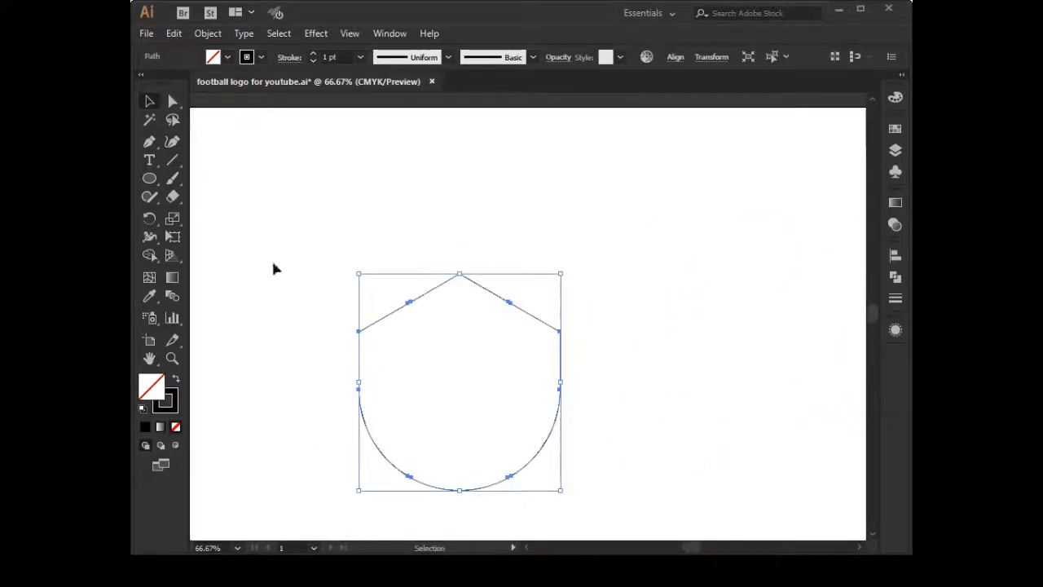
pyautogui.click(273, 262)
# Nudge the anchor points of the shield's pointed upper part upward to lengthen its straight sides
pyautogui.click(172, 102)
pyautogui.moveTo(293, 211); pyautogui.dragTo(624, 357)
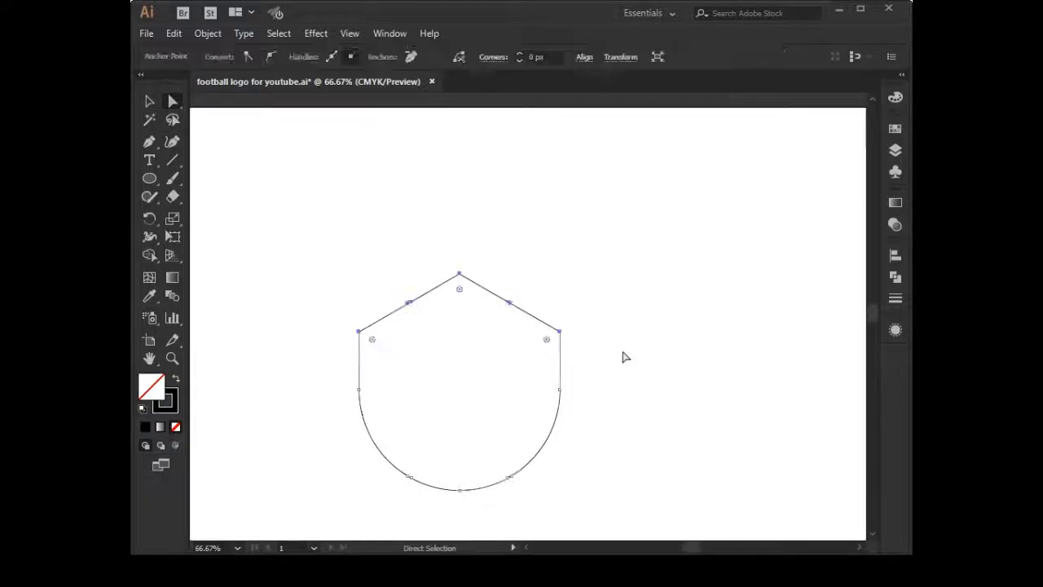
pyautogui.press('Up')
pyautogui.press('Up')
pyautogui.press('Up')
pyautogui.press('Up')
pyautogui.press('Up')
pyautogui.press('Up')
pyautogui.press('Up')
pyautogui.press('Up')
pyautogui.press('Up')
pyautogui.press('Up')
pyautogui.press('Up')
pyautogui.press('Up')
pyautogui.press('Up')
pyautogui.press('Up')
pyautogui.press('Up')
pyautogui.press('Up')
pyautogui.press('Up')
pyautogui.press('Up')
pyautogui.press('Up')
pyautogui.press('Up')
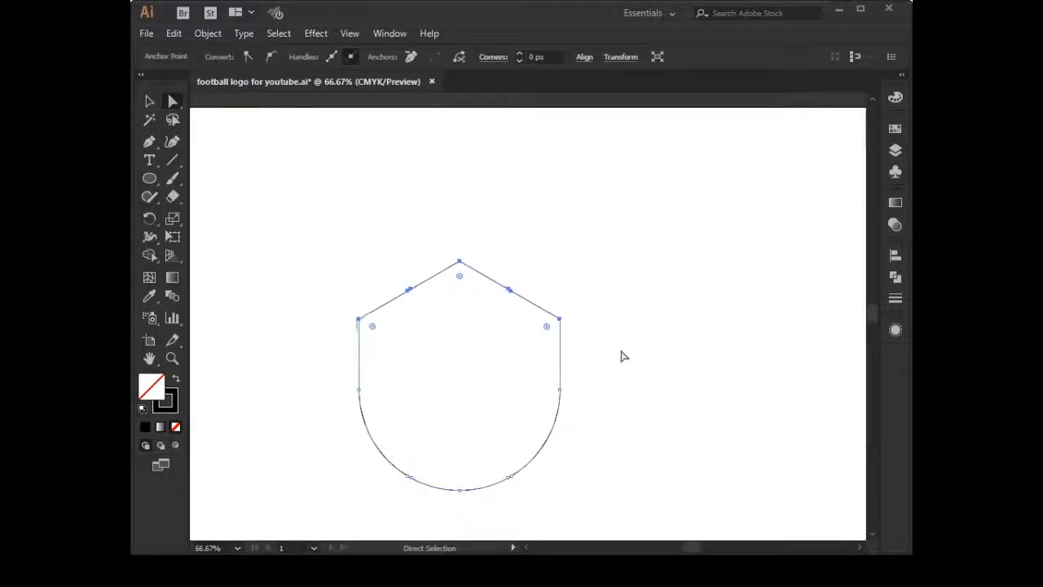
pyautogui.press('Up')
pyautogui.press('Up')
pyautogui.press('Up')
pyautogui.press('Up')
pyautogui.press('Up')
pyautogui.press('Up')
pyautogui.press('Up')
pyautogui.press('Up')
pyautogui.press('Up')
pyautogui.press('Up')
pyautogui.press('Up')
pyautogui.press('Up')
pyautogui.press('Up')
pyautogui.press('Up')
pyautogui.press('Up')
pyautogui.press('Up')
pyautogui.press('Up')
pyautogui.press('Up')
pyautogui.press('Up')
pyautogui.press('Up')
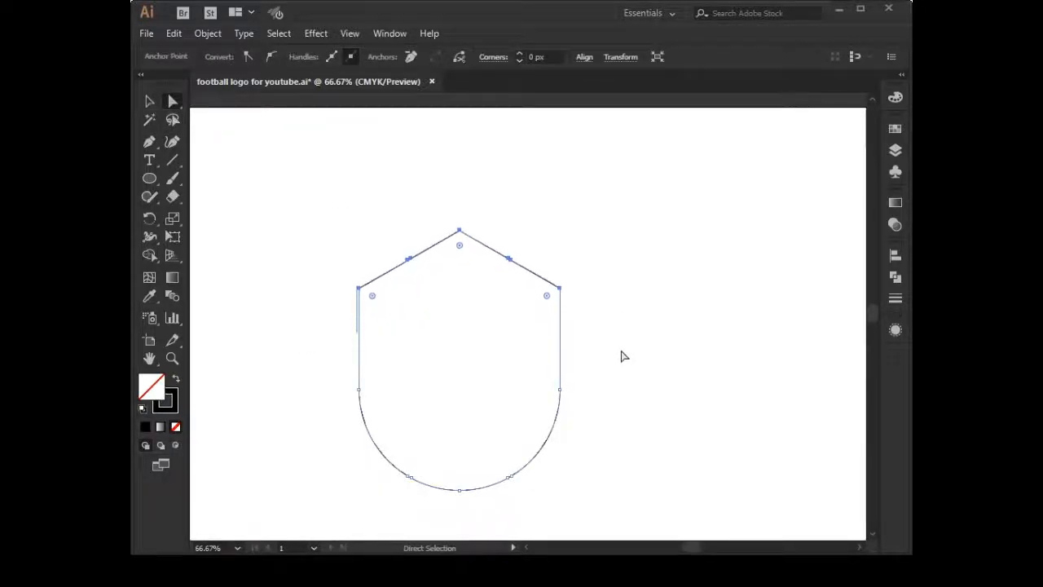
pyautogui.press('Up')
pyautogui.press('Up')
pyautogui.press('Up')
pyautogui.press('Up')
pyautogui.press('Up')
pyautogui.press('Up')
pyautogui.press('Up')
pyautogui.press('Up')
pyautogui.press('Up')
pyautogui.press('Up')
pyautogui.press('Up')
pyautogui.press('Up')
pyautogui.press('Up')
pyautogui.press('Up')
pyautogui.press('Up')
pyautogui.press('Up')
pyautogui.press('Up')
pyautogui.press('Up')
pyautogui.press('Up')
pyautogui.press('Up')
pyautogui.click(624, 356)
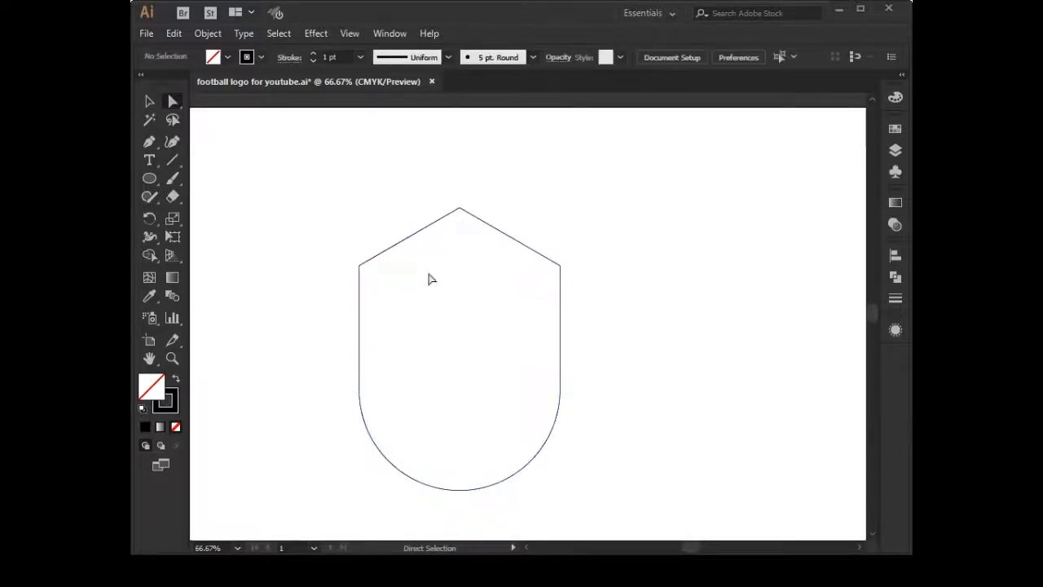
pyautogui.moveTo(411, 237); pyautogui.dragTo(422, 256)
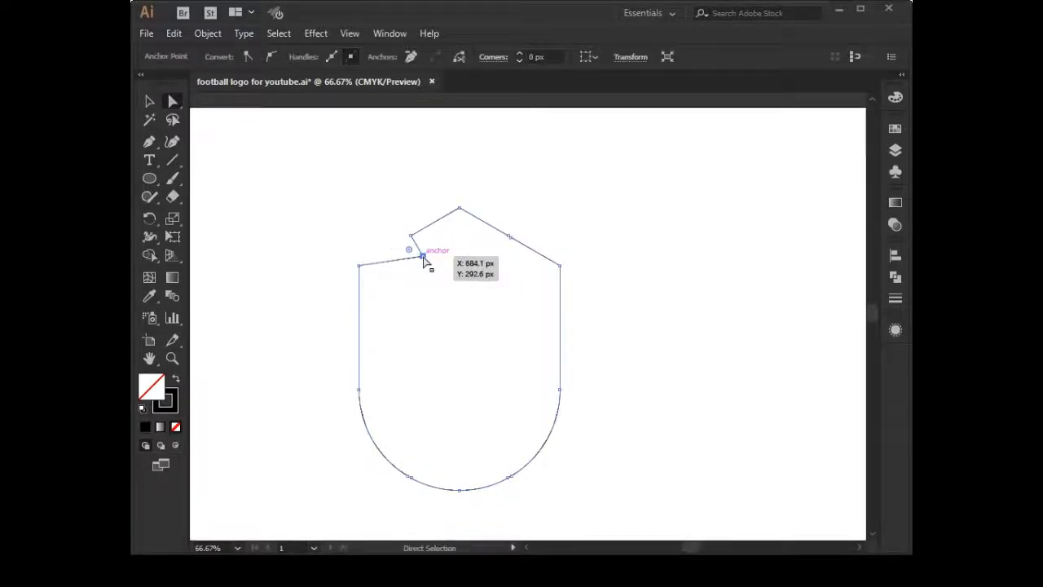
pyautogui.click(444, 296)
pyautogui.hotkey('ctrl', 'z')
pyautogui.scroll(-1, 445, 292)
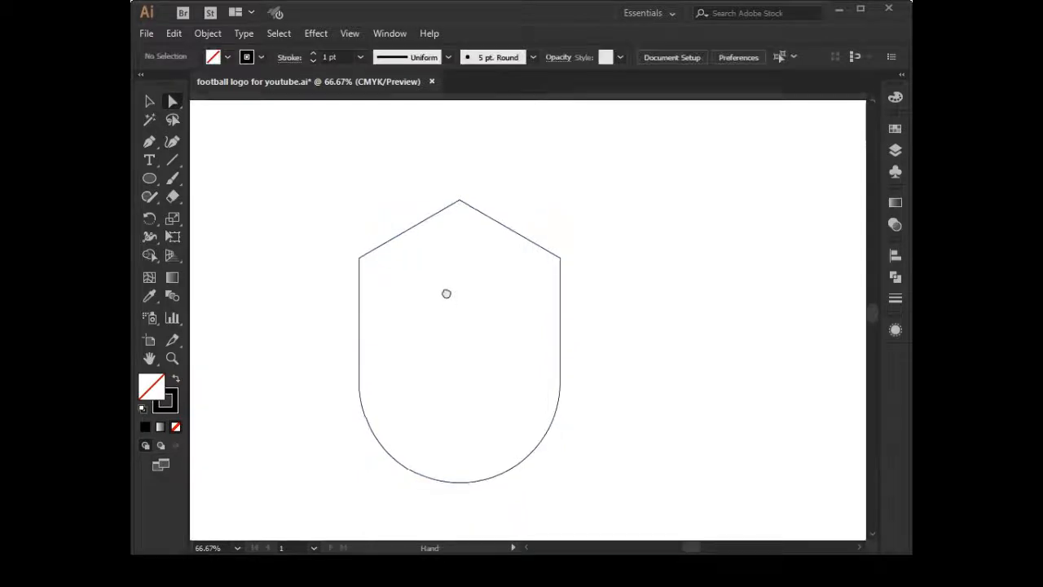
# Move the BASKETBALL FLAMES text over the shield and up past the artboard's upper edge
pyautogui.press('v')
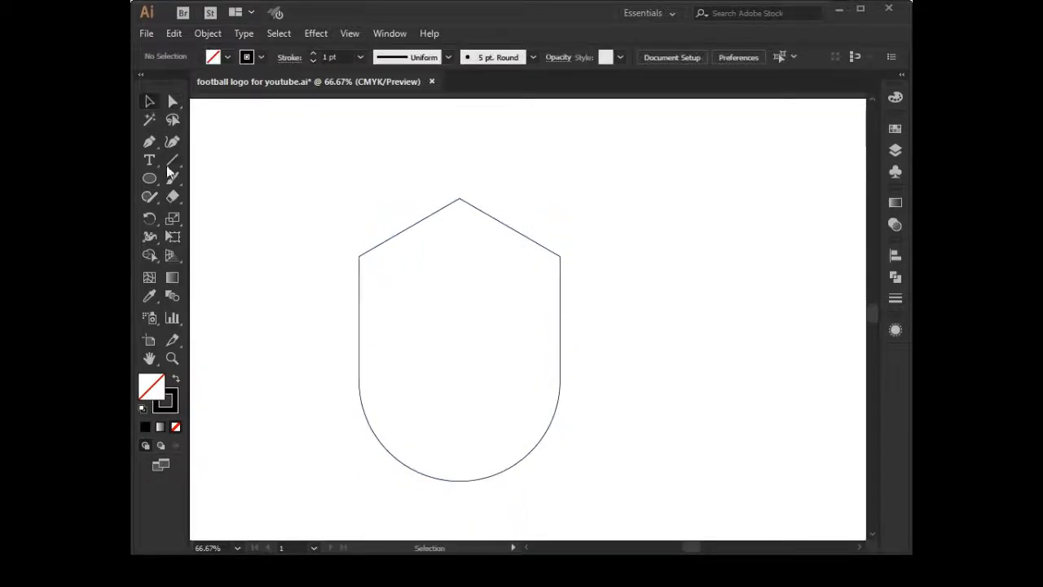
pyautogui.moveTo(294, 200); pyautogui.dragTo(400, 298)
pyautogui.moveTo(272, 193); pyautogui.dragTo(533, 279)
pyautogui.click(289, 343)
pyautogui.moveTo(326, 375); pyautogui.dragTo(229, 364)
pyautogui.moveTo(263, 271); pyautogui.dragTo(454, 266)
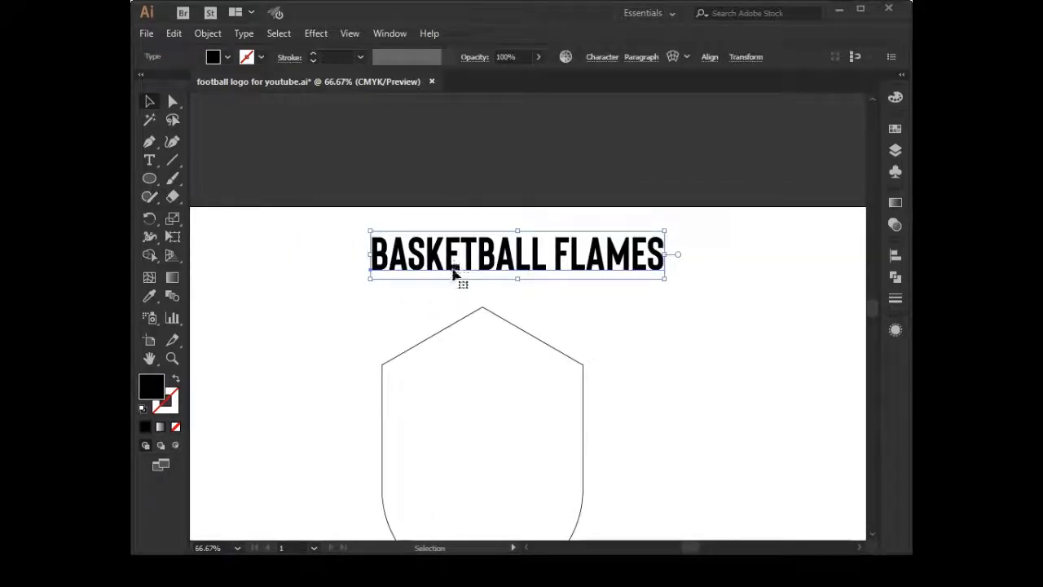
pyautogui.click(442, 285)
pyautogui.moveTo(372, 312); pyautogui.dragTo(354, 310)
pyautogui.click(356, 267)
pyautogui.moveTo(382, 269); pyautogui.dragTo(380, 186)
pyautogui.click(307, 361)
# Place a copy of the BASKETBALL FLAMES text on the artboard to the right of the shield
pyautogui.scroll(-2, 309, 342)
pyautogui.hscroll(2, 310, 342)
pyautogui.moveTo(310, 236); pyautogui.dragTo(582, 333)
pyautogui.moveTo(642, 425); pyautogui.dragTo(417, 430)
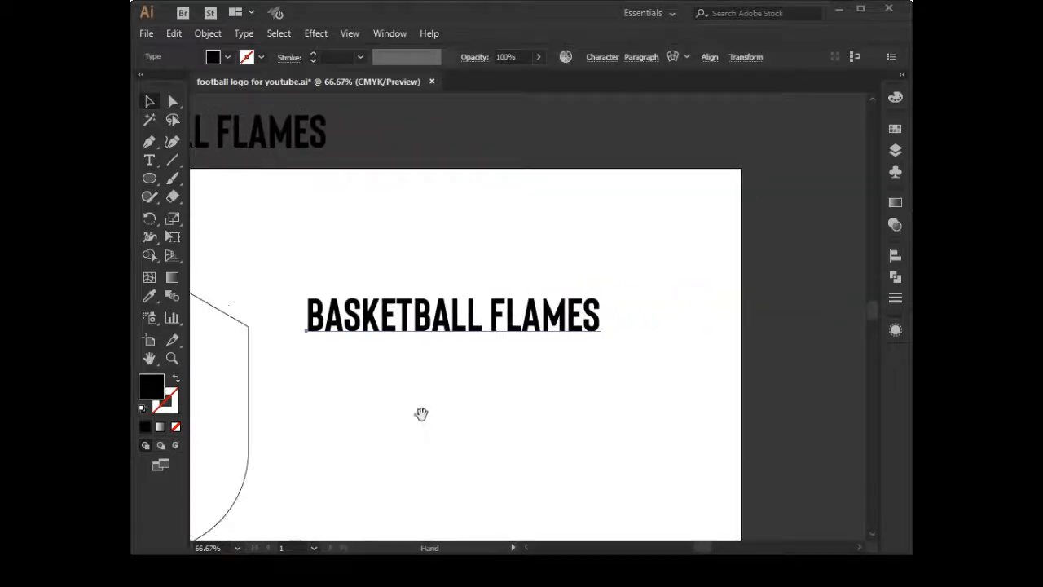
pyautogui.moveTo(410, 334); pyautogui.dragTo(425, 342)
# Draw a rectangle enclosing the copied text and swap its fill and stroke to leave only a black outline
pyautogui.moveTo(149, 183); pyautogui.dragTo(192, 175)
pyautogui.moveTo(304, 294); pyautogui.dragTo(638, 358)
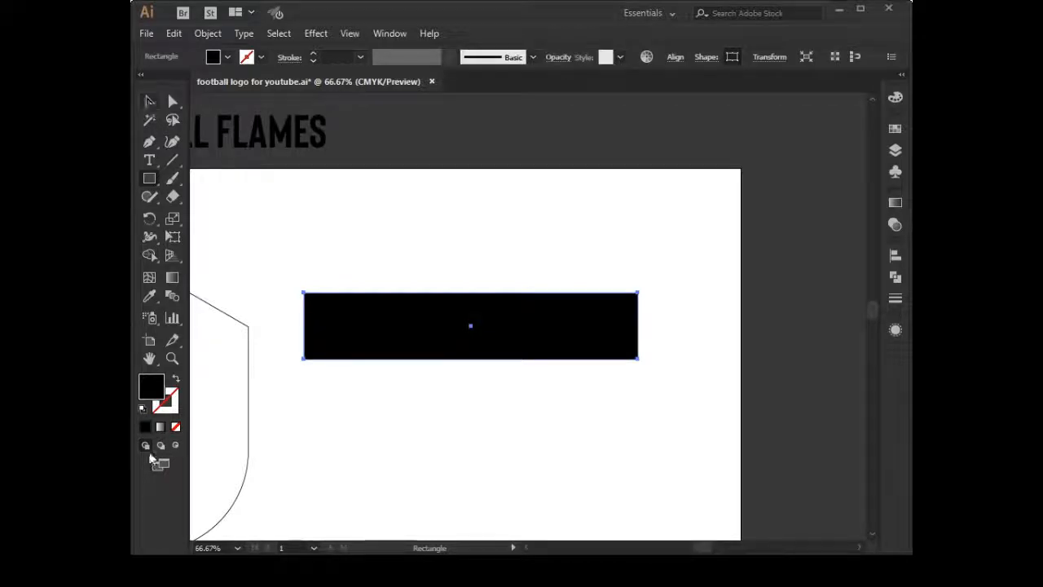
pyautogui.click(176, 381)
# Center the copied text and the rectangle on each other both vertically and horizontally
pyautogui.click(149, 100)
pyautogui.moveTo(340, 283); pyautogui.dragTo(465, 414)
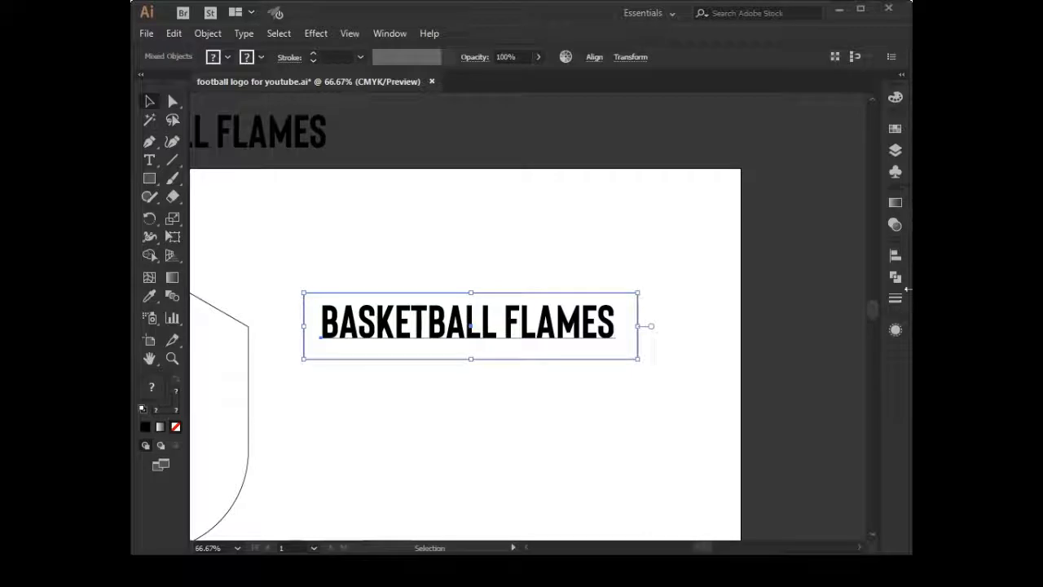
pyautogui.click(896, 256)
pyautogui.click(834, 290)
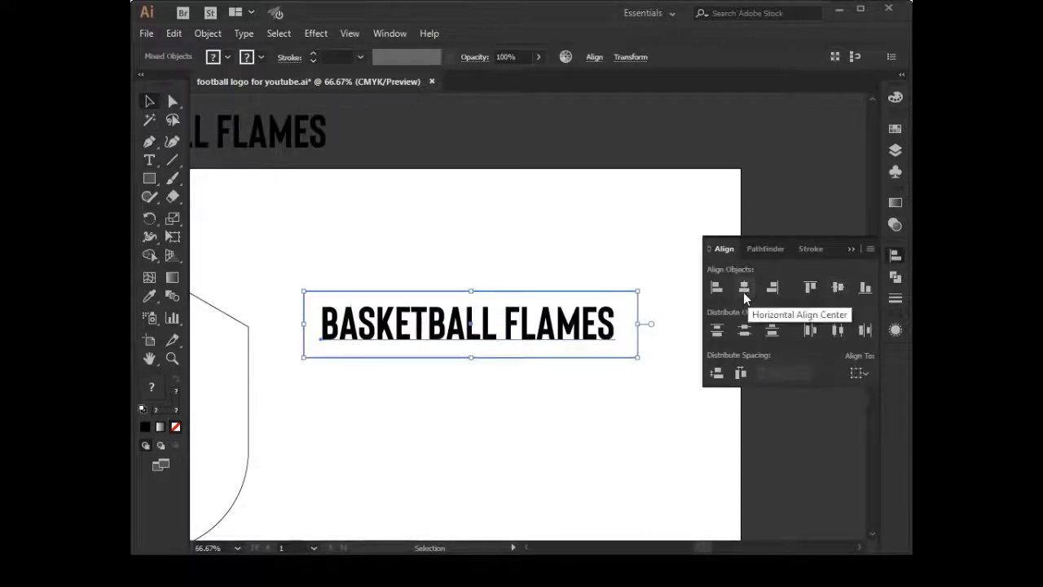
pyautogui.click(743, 292)
pyautogui.click(507, 479)
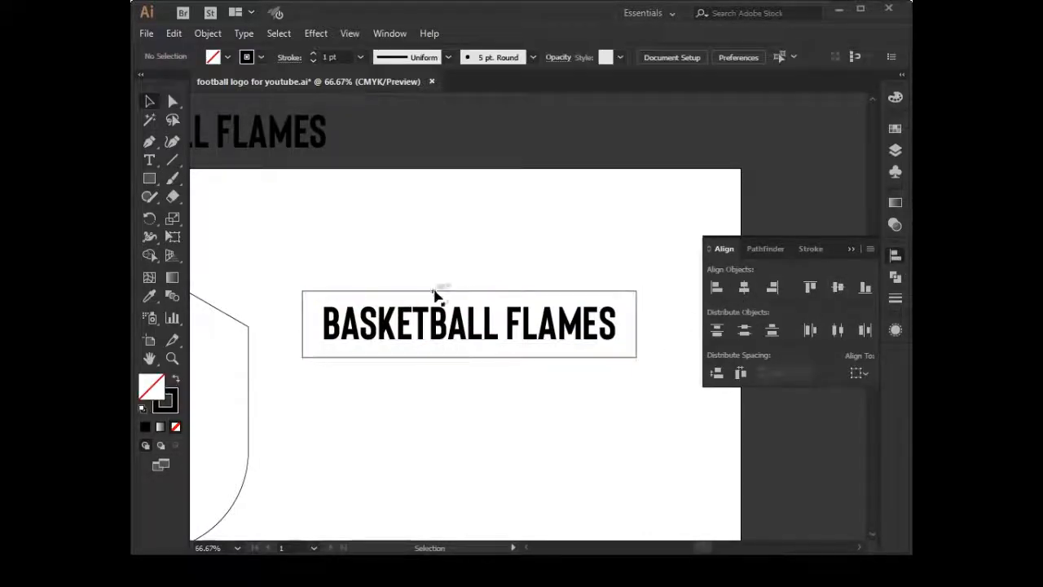
# Create an outer frame around the rectangle using Offset Path with a 14 px offset and miter joins
pyautogui.click(440, 291)
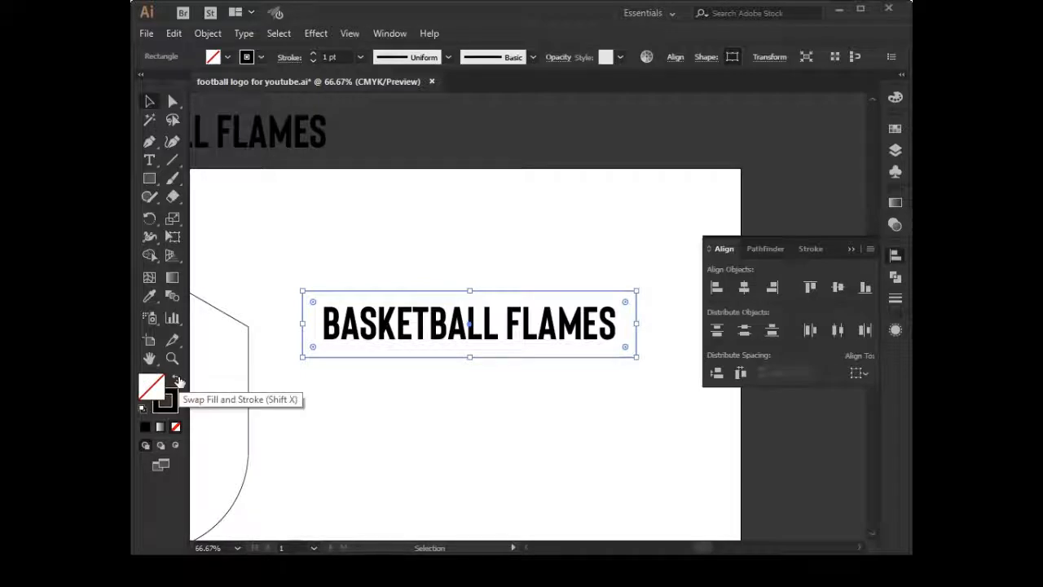
pyautogui.click(208, 34)
pyautogui.moveTo(280, 342)
pyautogui.click(489, 397)
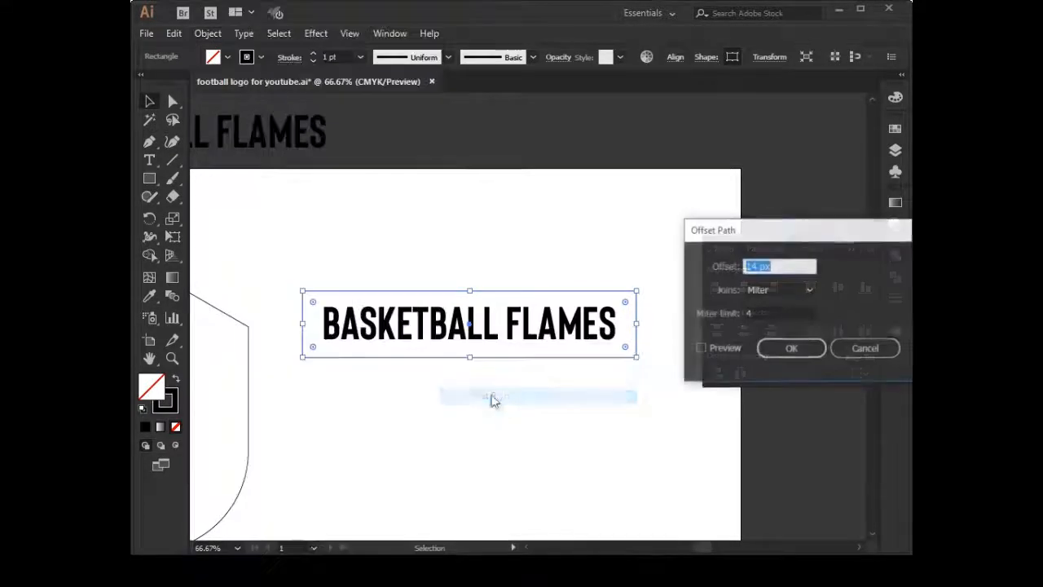
pyautogui.click(713, 348)
pyautogui.click(780, 350)
pyautogui.click(557, 440)
# Give the inner rectangle a white fill and no stroke by sampling the blank artboard with the Eyedropper
pyautogui.moveTo(432, 434); pyautogui.dragTo(541, 431)
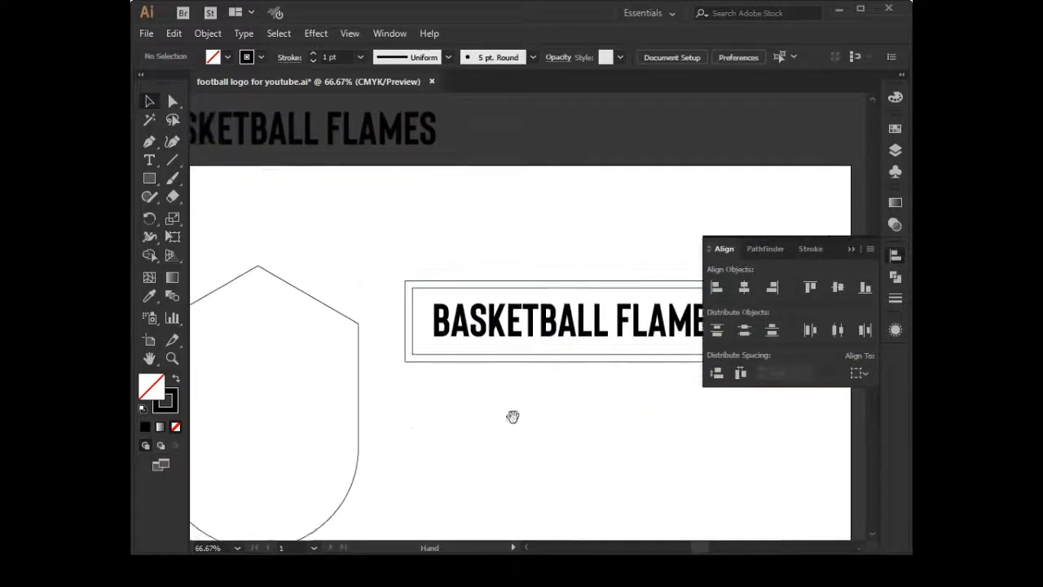
pyautogui.click(413, 298)
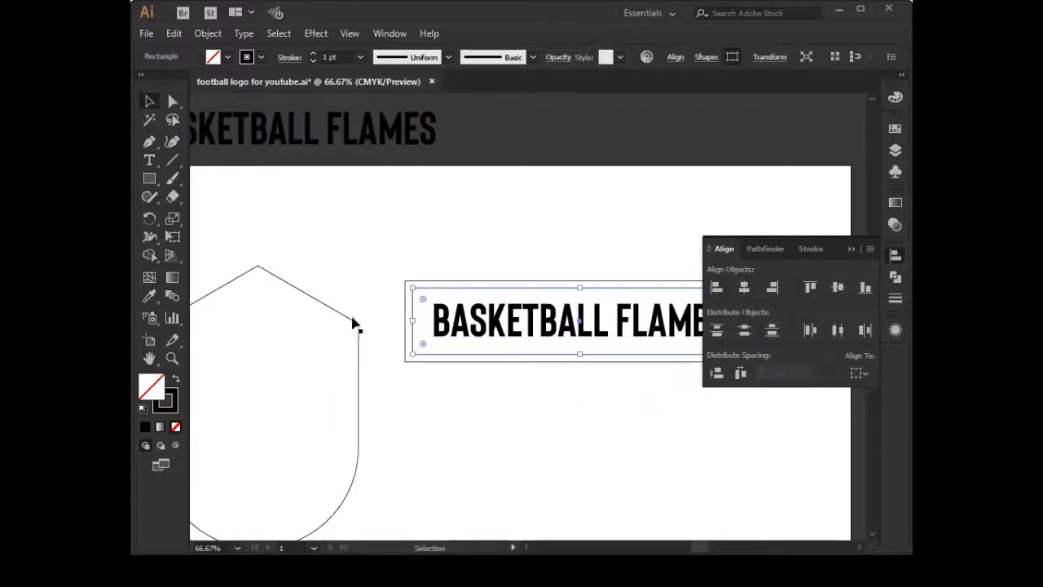
pyautogui.click(147, 296)
pyautogui.click(356, 195)
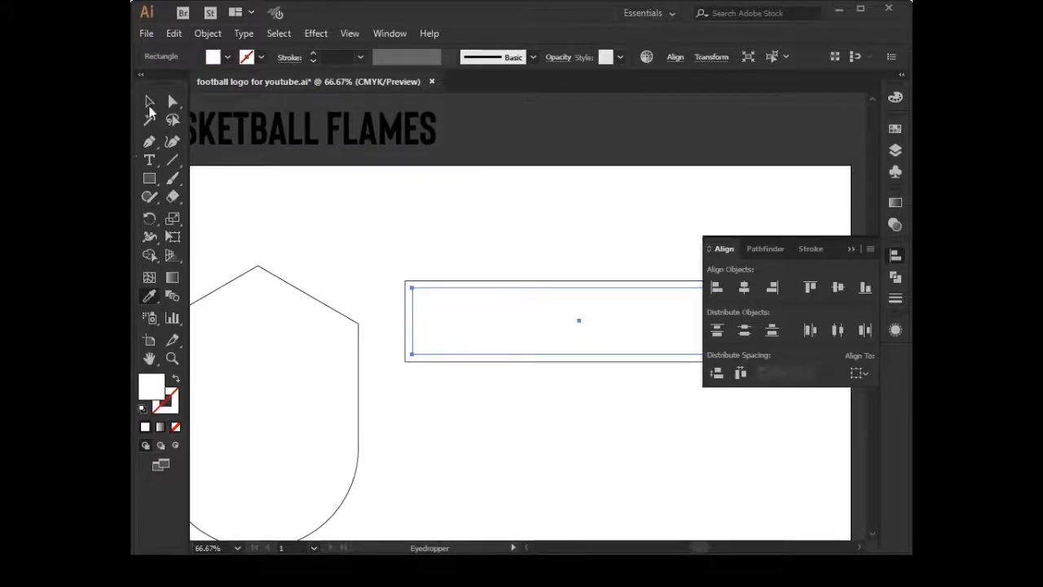
# Swap the outer frame rectangle's fill and stroke to give it a solid black fill with no outline
pyautogui.click(151, 101)
pyautogui.click(403, 280)
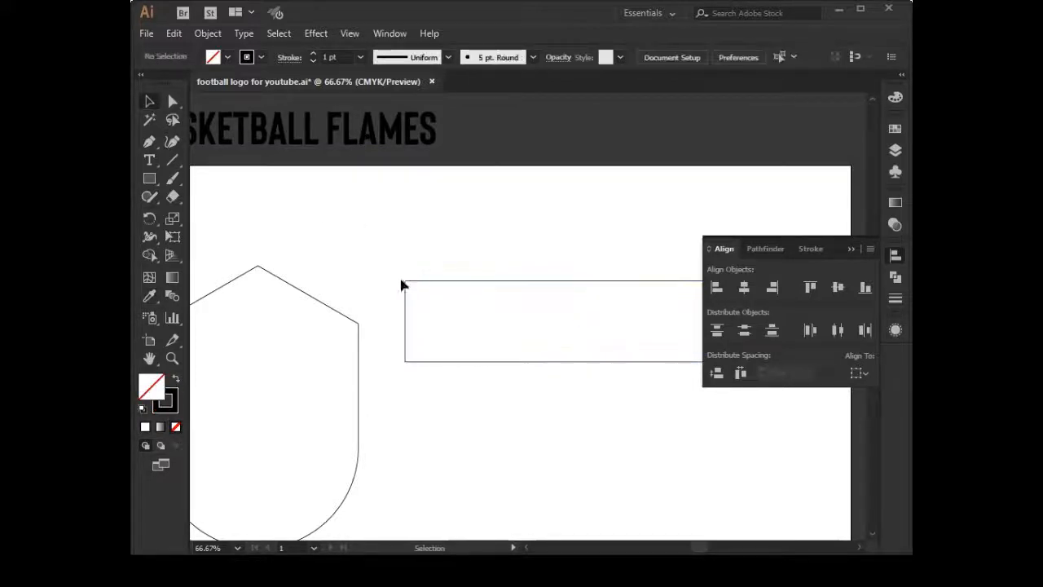
pyautogui.click(410, 295)
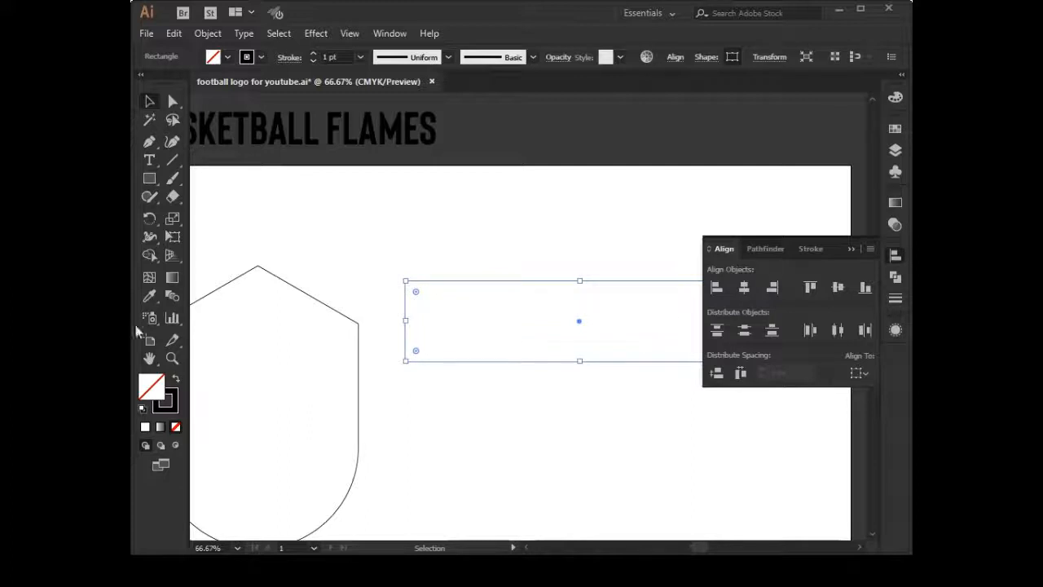
pyautogui.click(175, 378)
pyautogui.click(312, 245)
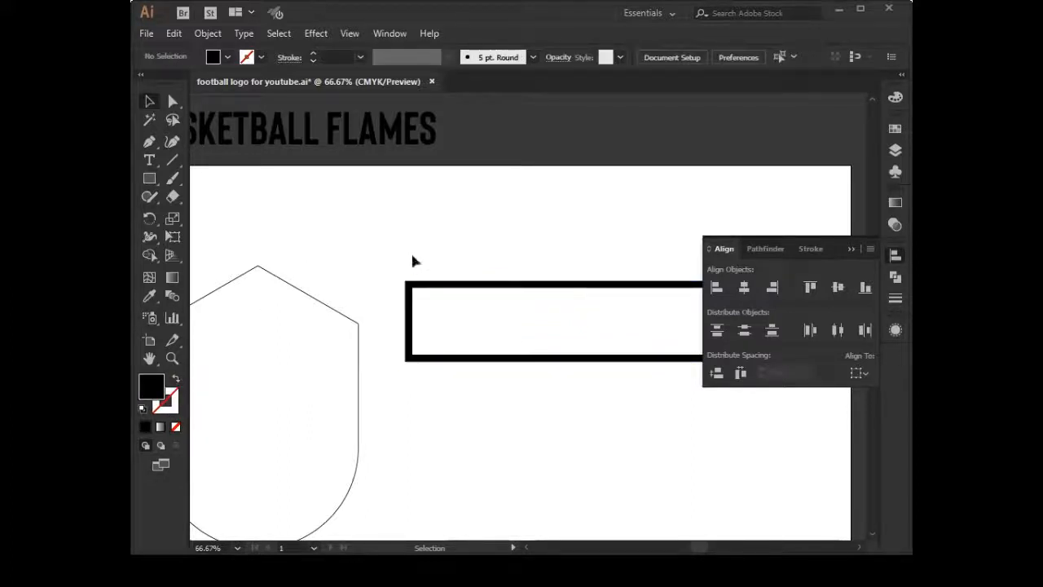
# Send the white inner rectangle and the black outer frame to the back, behind the banner text
pyautogui.click(414, 339)
pyautogui.rightClick(413, 383)
pyautogui.moveTo(459, 308)
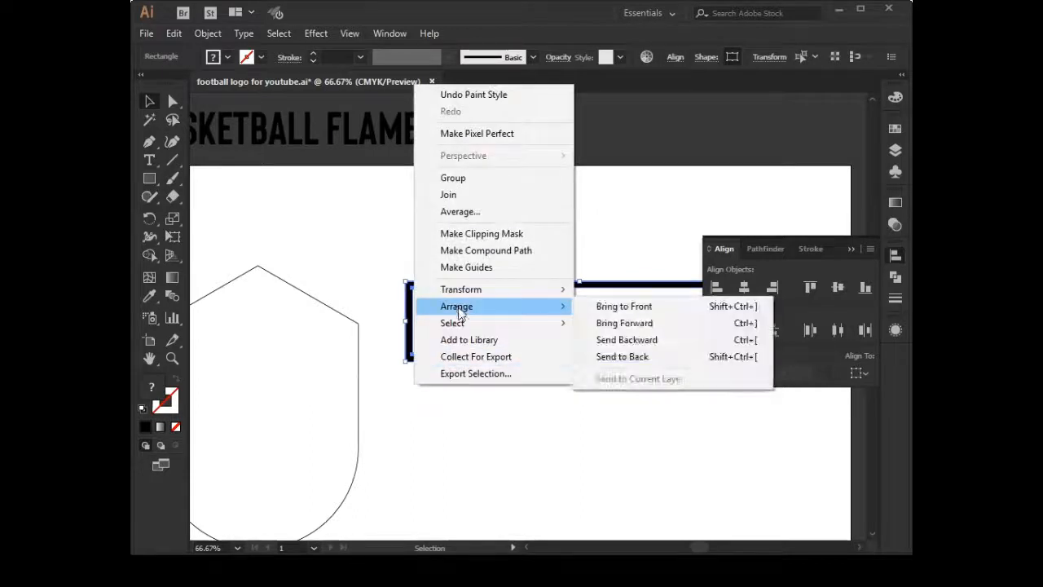
pyautogui.click(607, 363)
pyautogui.click(521, 433)
# Group the BASKETBALL FLAMES text with its white rectangle and black frame
pyautogui.moveTo(570, 454); pyautogui.dragTo(399, 420)
pyautogui.moveTo(353, 206); pyautogui.dragTo(444, 302)
pyautogui.rightClick(438, 295)
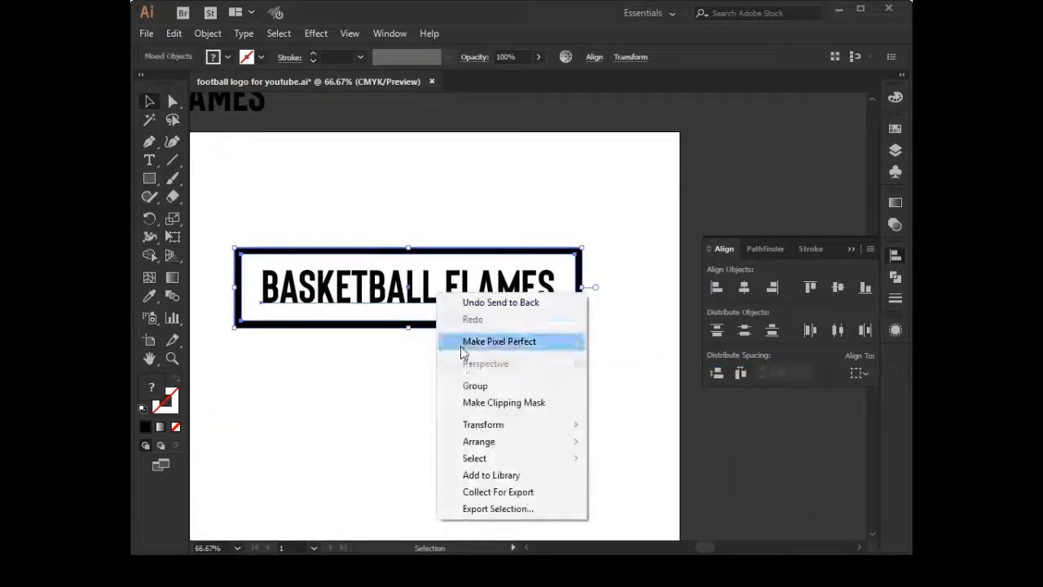
pyautogui.click(478, 387)
pyautogui.hscroll(-2, 361, 396)
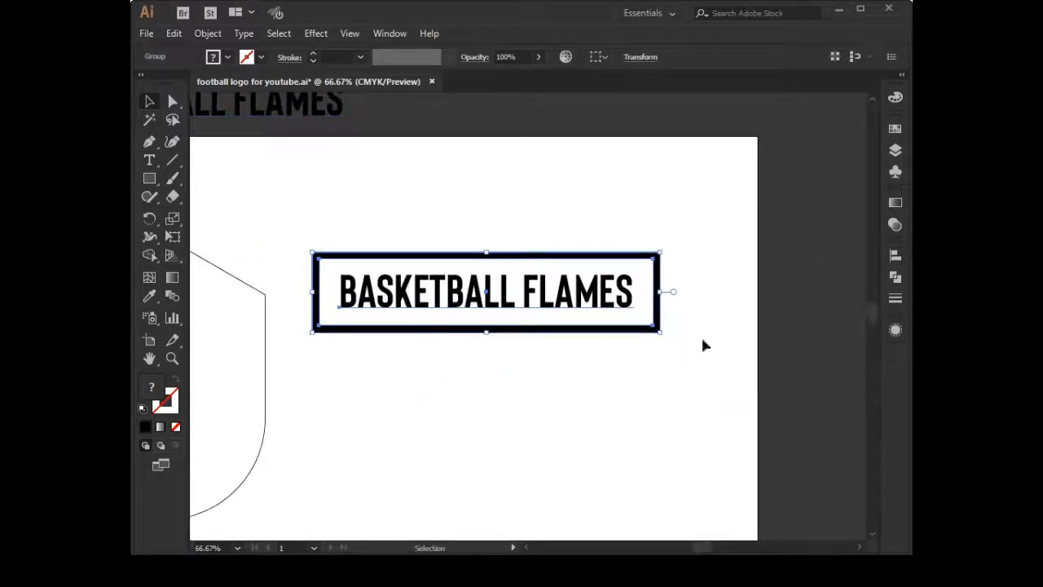
pyautogui.click(776, 302)
# Move the banner group across the middle of the shield and scale it down to slightly wider than the shield
pyautogui.hscroll(-5, 389, 422)
pyautogui.moveTo(568, 285); pyautogui.dragTo(252, 371)
pyautogui.moveTo(577, 414); pyautogui.dragTo(536, 405)
pyautogui.click(534, 440)
pyautogui.moveTo(540, 448); pyautogui.dragTo(610, 437)
pyautogui.click(438, 359)
pyautogui.click(416, 309)
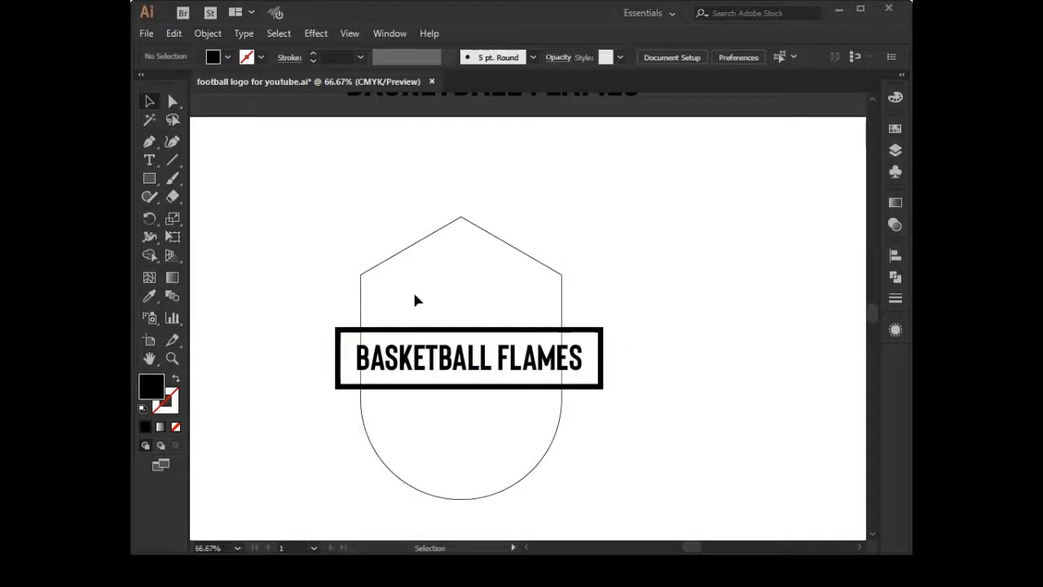
# Ungroup the banner and enlarge the BASKETBALL FLAMES text slightly from its center to fill more of the frame
pyautogui.rightClick(425, 407)
pyautogui.click(440, 292)
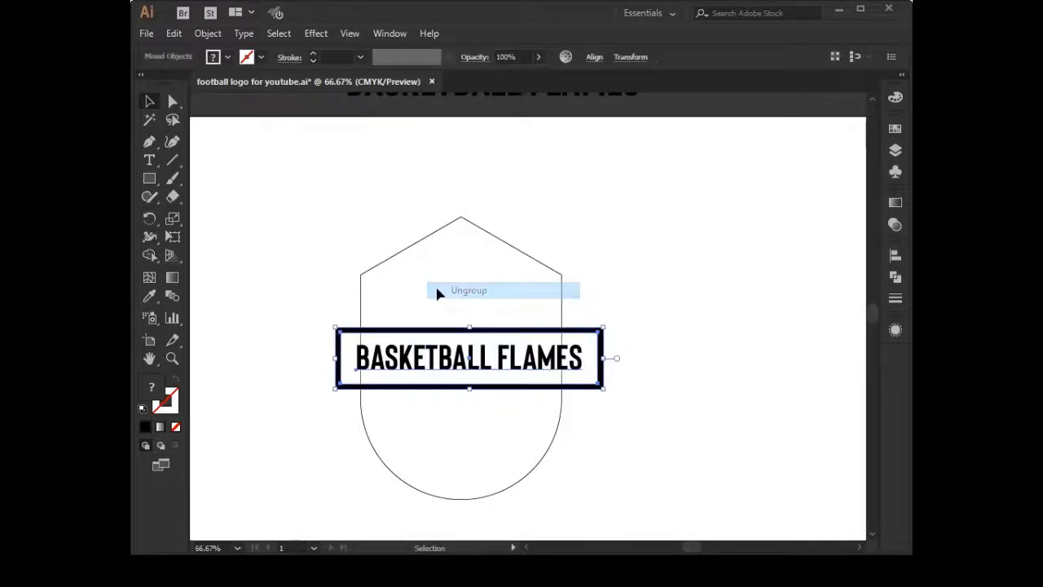
pyautogui.click(350, 304)
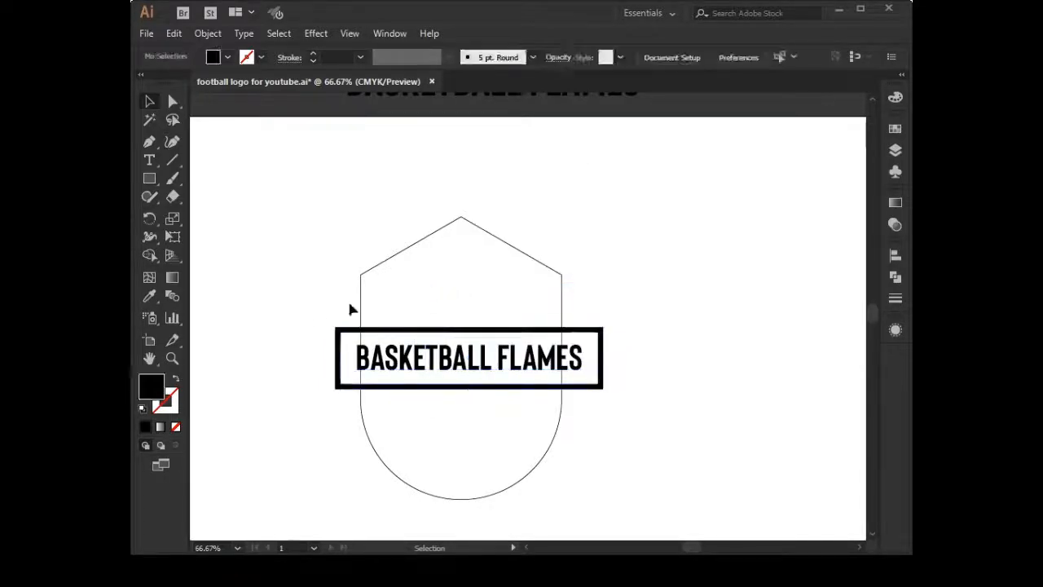
pyautogui.click(379, 366)
pyautogui.rightClick(585, 382)
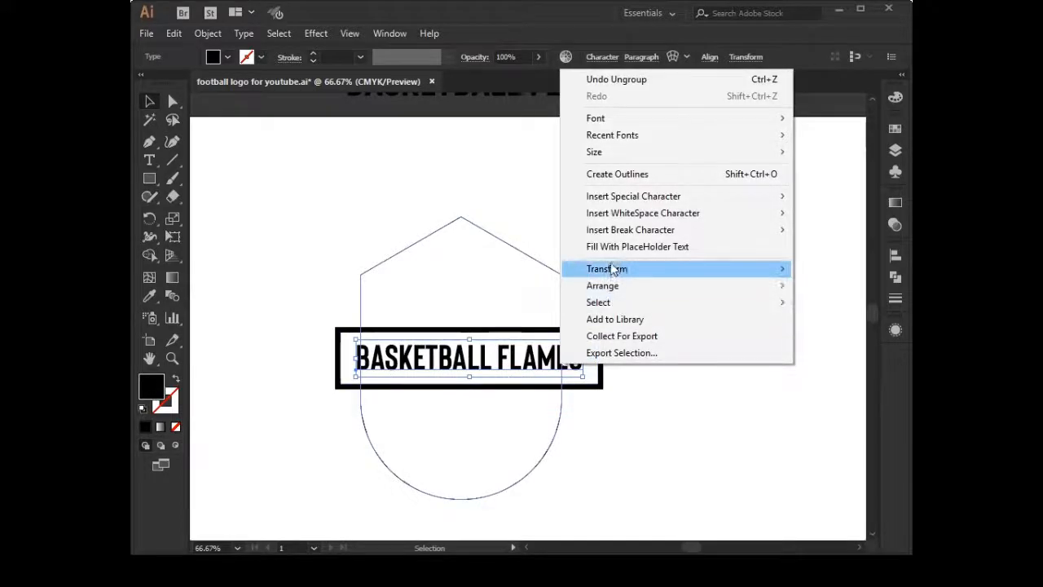
pyautogui.click(514, 175)
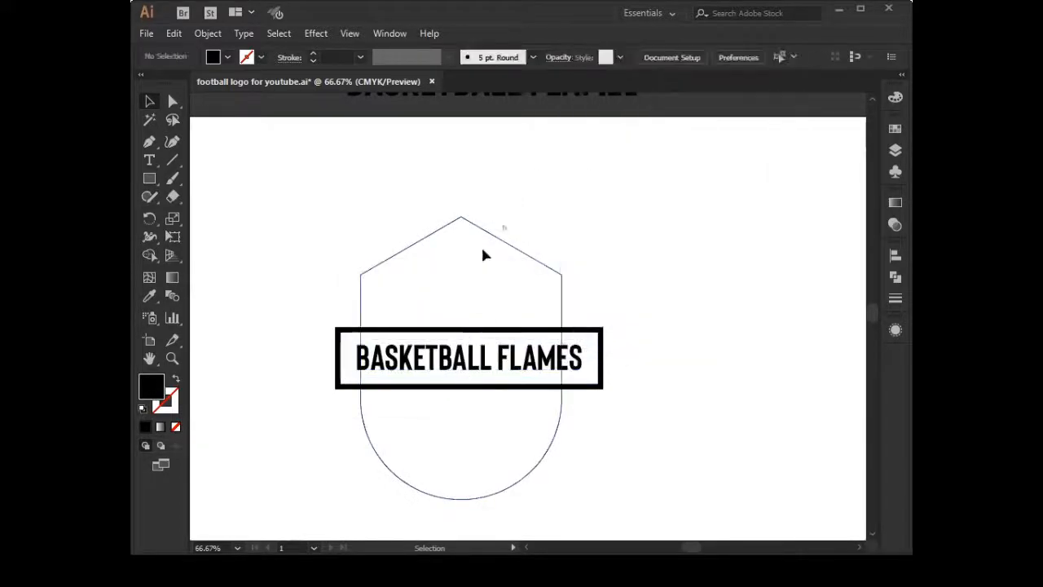
pyautogui.click(448, 366)
pyautogui.moveTo(586, 361); pyautogui.dragTo(590, 360)
pyautogui.click(702, 390)
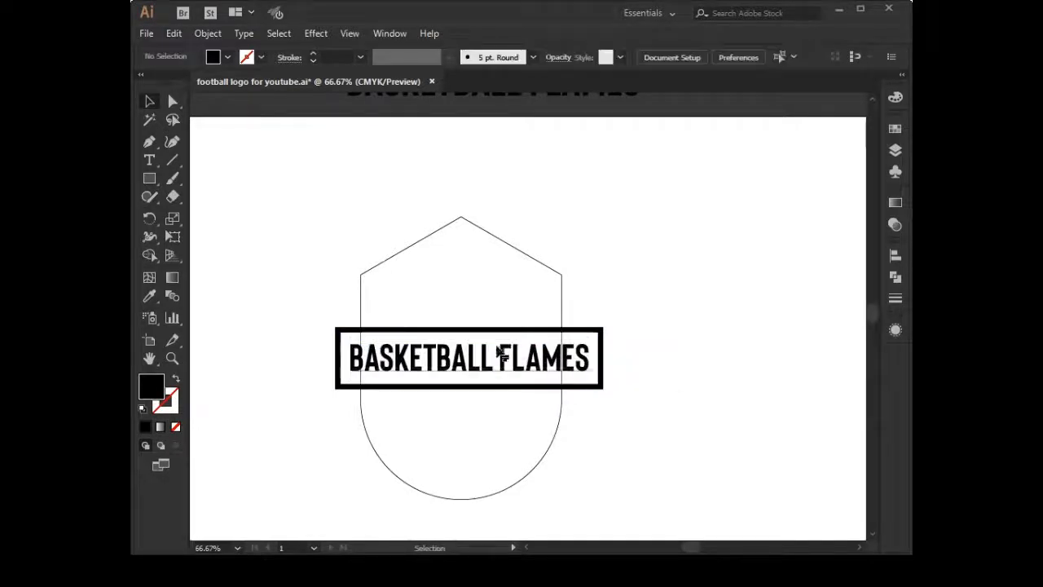
# Regroup the enlarged text with its white rectangle and black frame
pyautogui.moveTo(402, 398); pyautogui.dragTo(403, 398)
pyautogui.rightClick(399, 383)
pyautogui.click(427, 246)
pyautogui.click(405, 312)
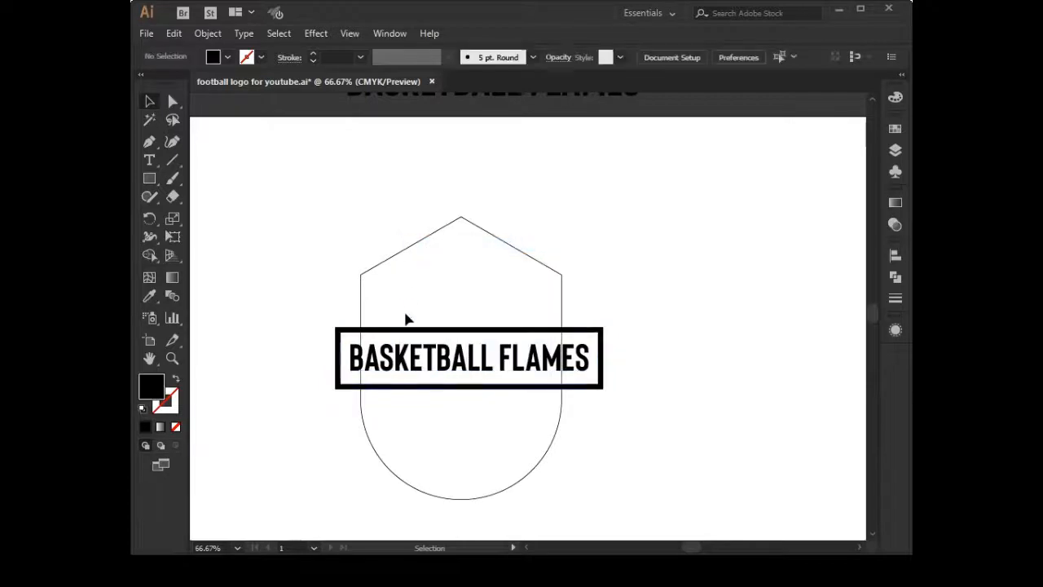
# Rotate the banner group slightly counterclockwise so the text slopes upward across the shield
pyautogui.click(409, 330)
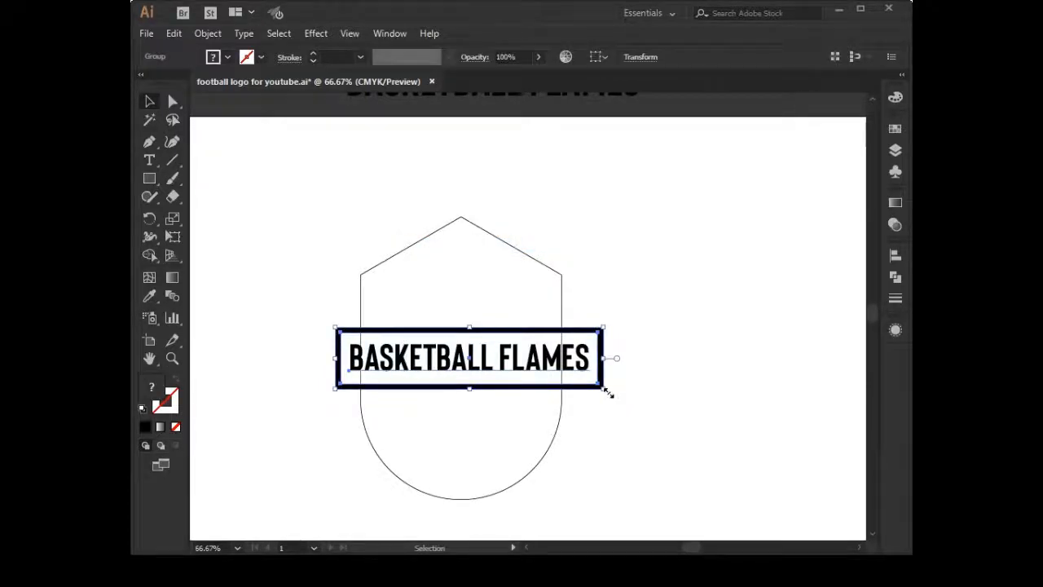
pyautogui.moveTo(607, 397); pyautogui.dragTo(618, 383)
pyautogui.click(608, 428)
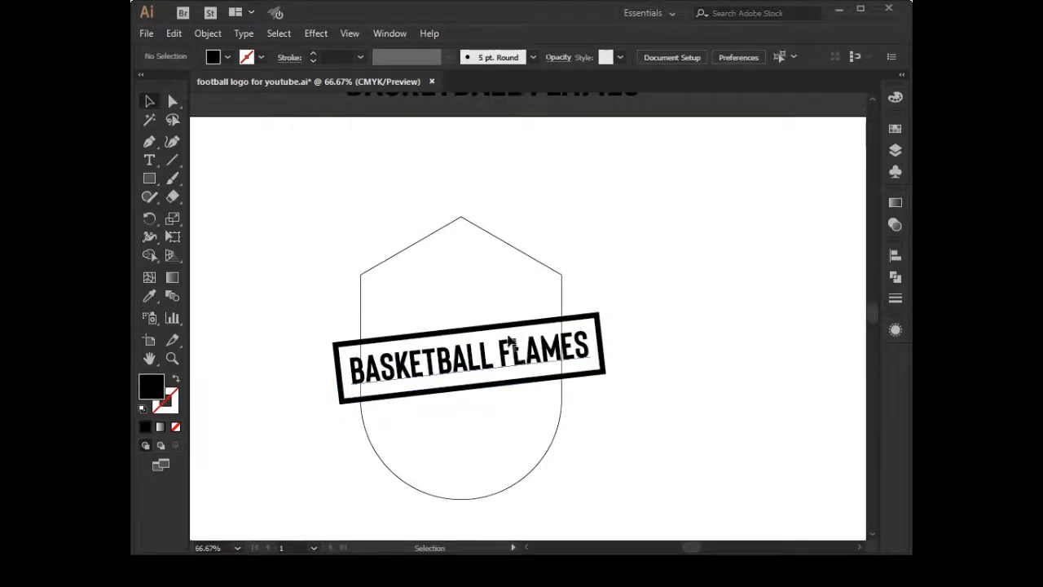
pyautogui.click(603, 375)
pyautogui.moveTo(612, 378); pyautogui.dragTo(613, 373)
pyautogui.click(605, 404)
# Center the tilted banner and the shield outline on each other horizontally
pyautogui.moveTo(319, 300); pyautogui.dragTo(542, 396)
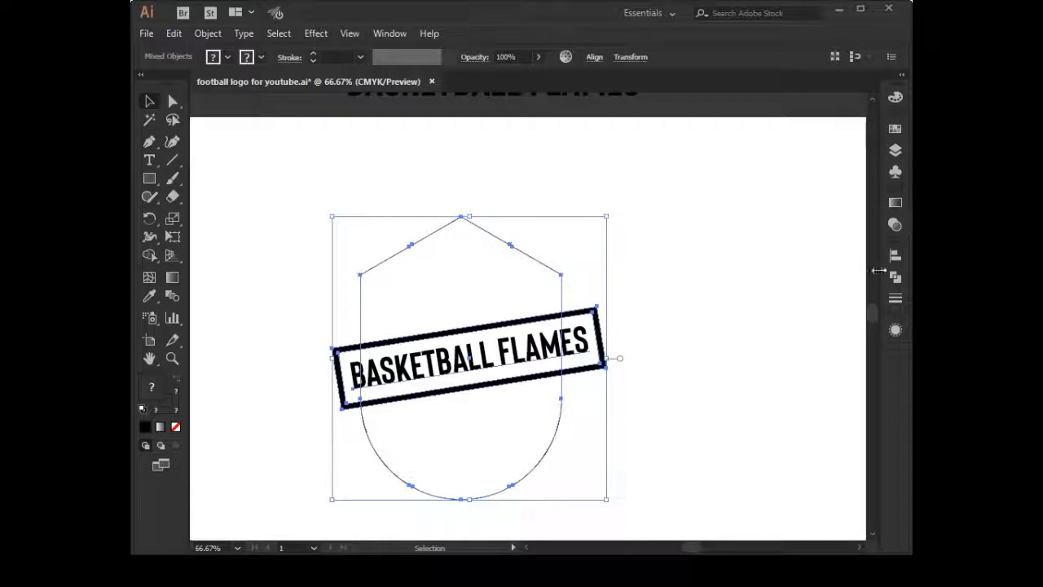
pyautogui.click(894, 255)
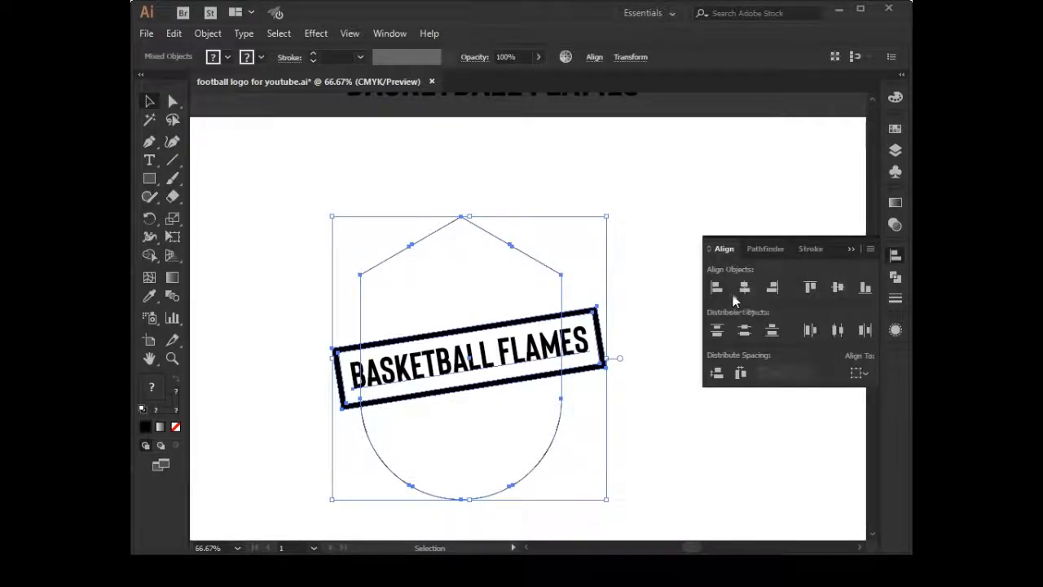
pyautogui.click(750, 289)
pyautogui.click(640, 463)
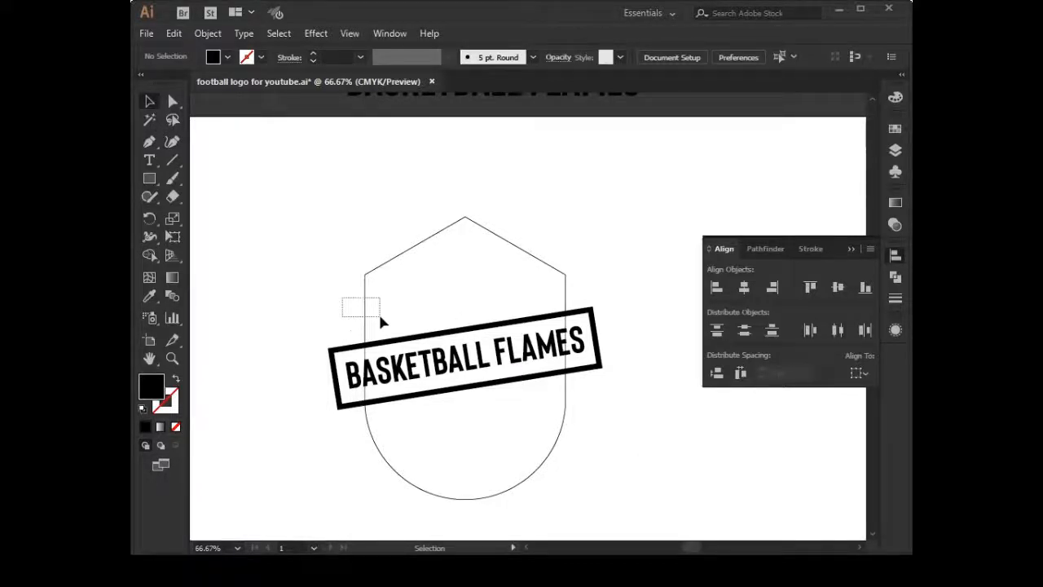
# Create a larger shield outline around the original using Offset Path with a 17 px offset and miter joins
pyautogui.moveTo(380, 318); pyautogui.dragTo(379, 320)
pyautogui.click(208, 33)
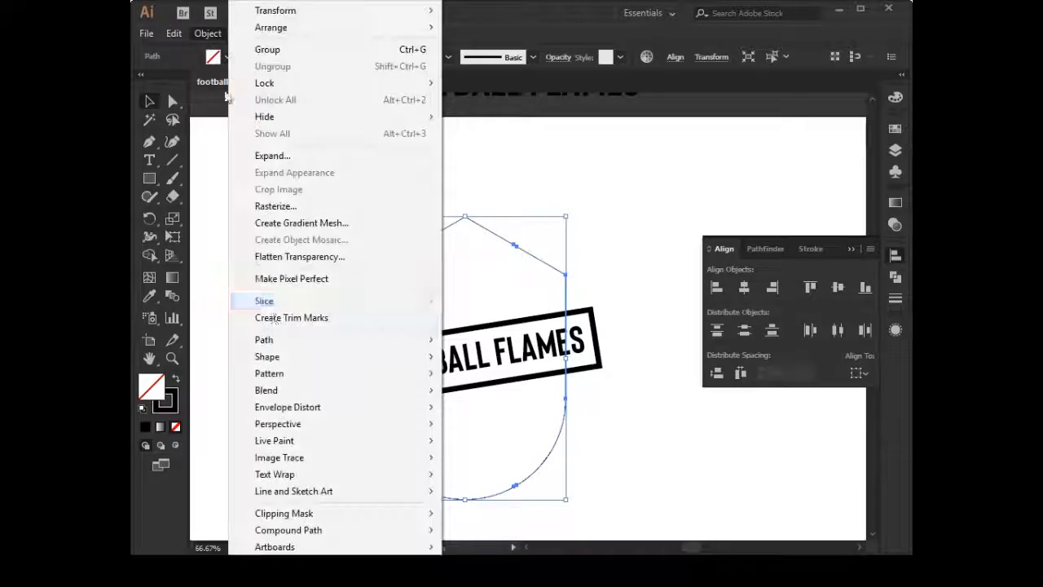
pyautogui.moveTo(280, 341)
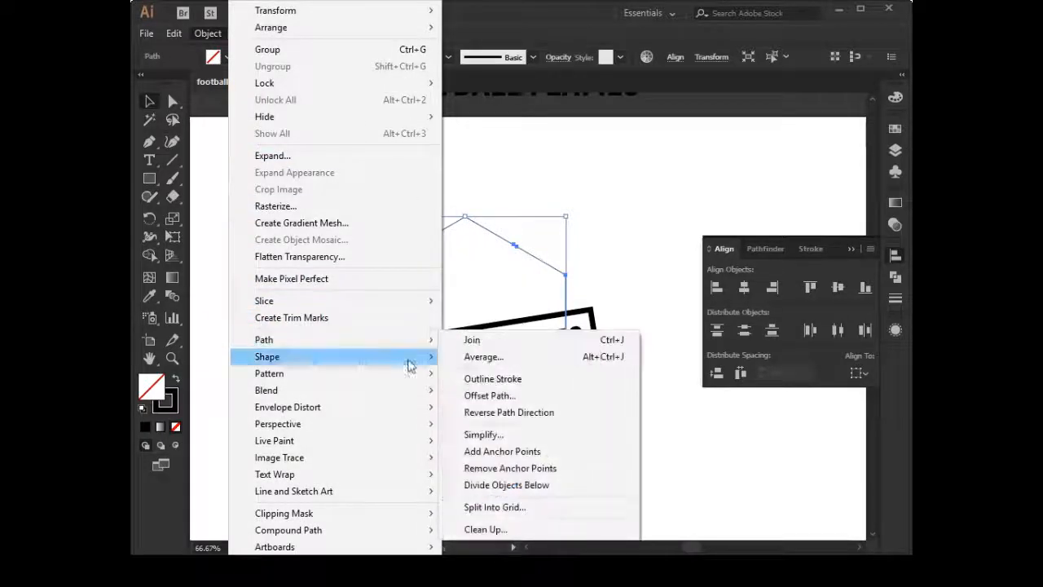
pyautogui.click(490, 395)
pyautogui.click(701, 347)
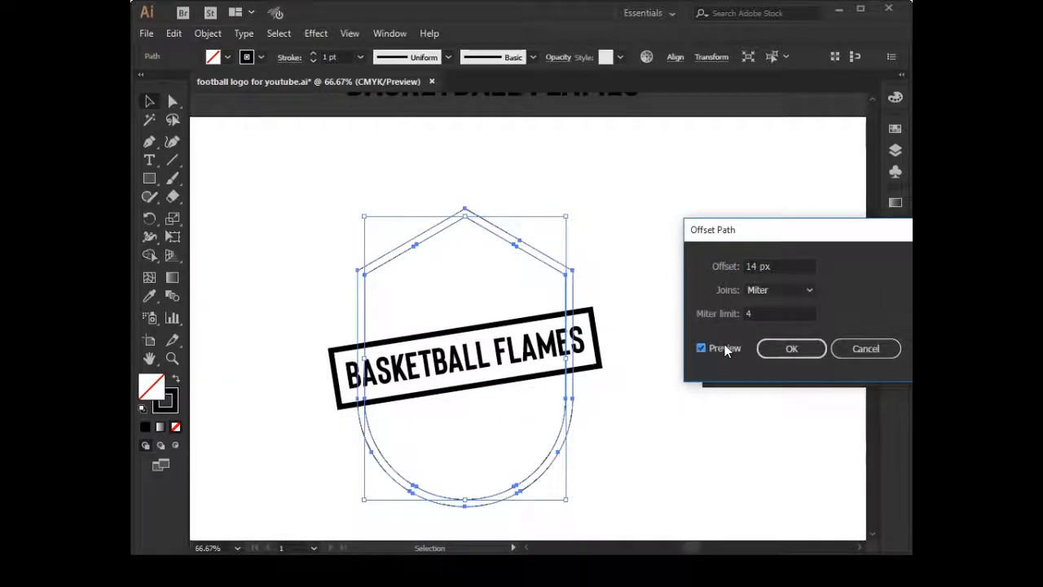
pyautogui.moveTo(782, 267); pyautogui.dragTo(727, 264)
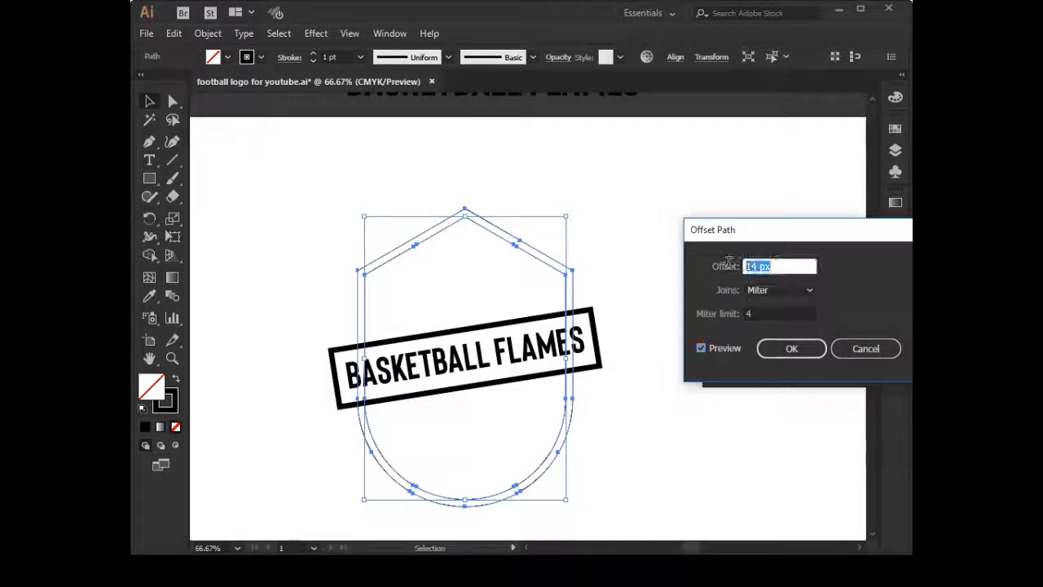
pyautogui.press('Up')
pyautogui.press('Up')
pyautogui.press('Up')
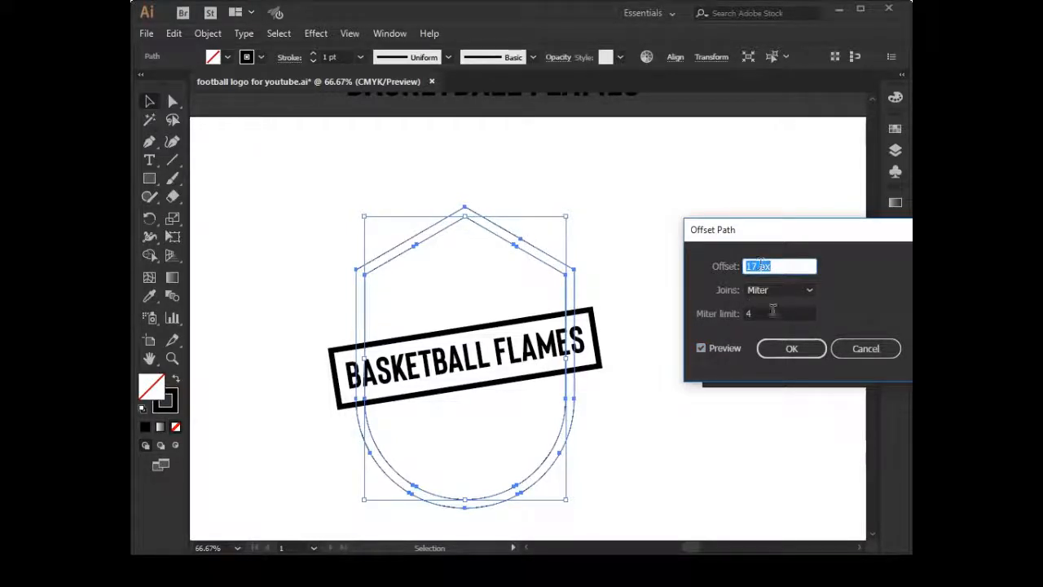
pyautogui.click(770, 348)
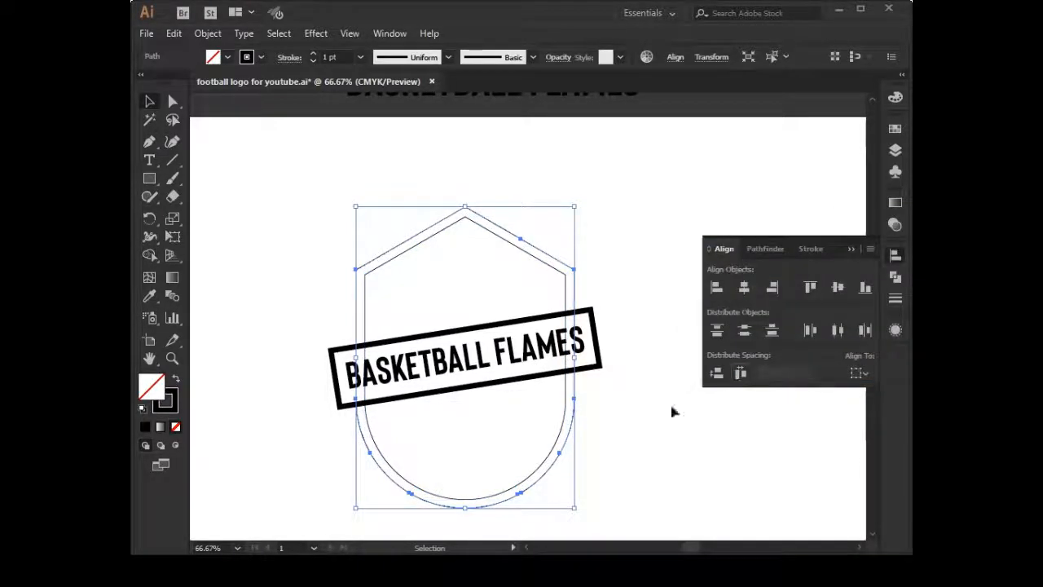
# Offset the new shield outline outward by another 17 px with miter joins to add a third, outermost outline
pyautogui.click(208, 35)
pyautogui.moveTo(293, 342)
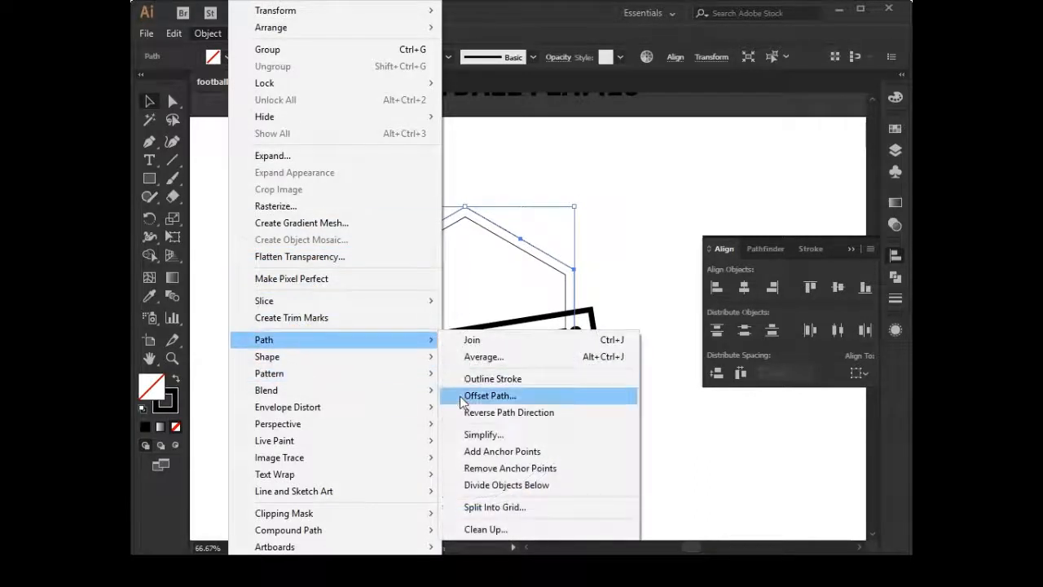
pyautogui.click(459, 395)
pyautogui.click(724, 349)
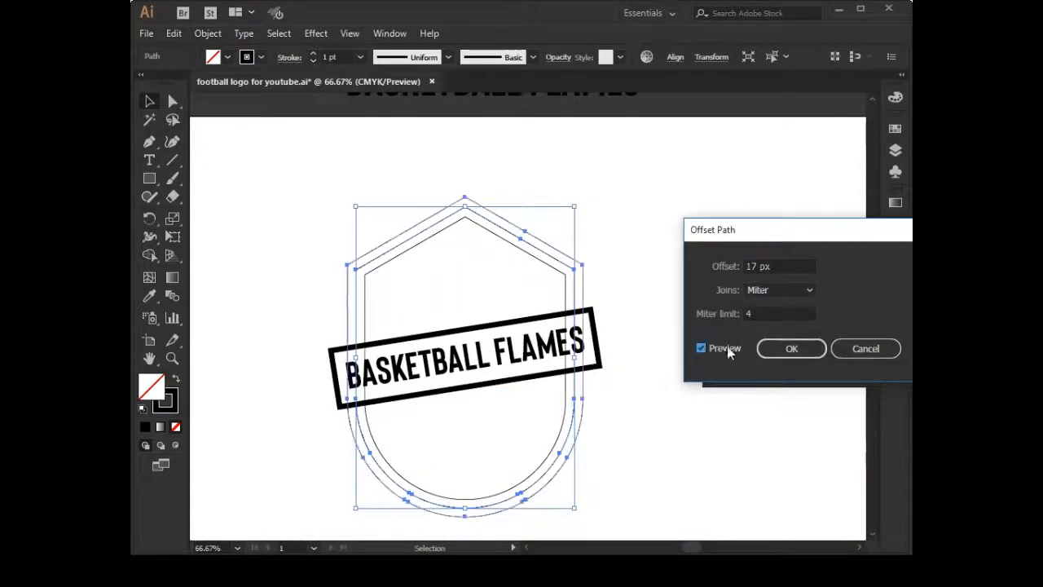
pyautogui.click(776, 352)
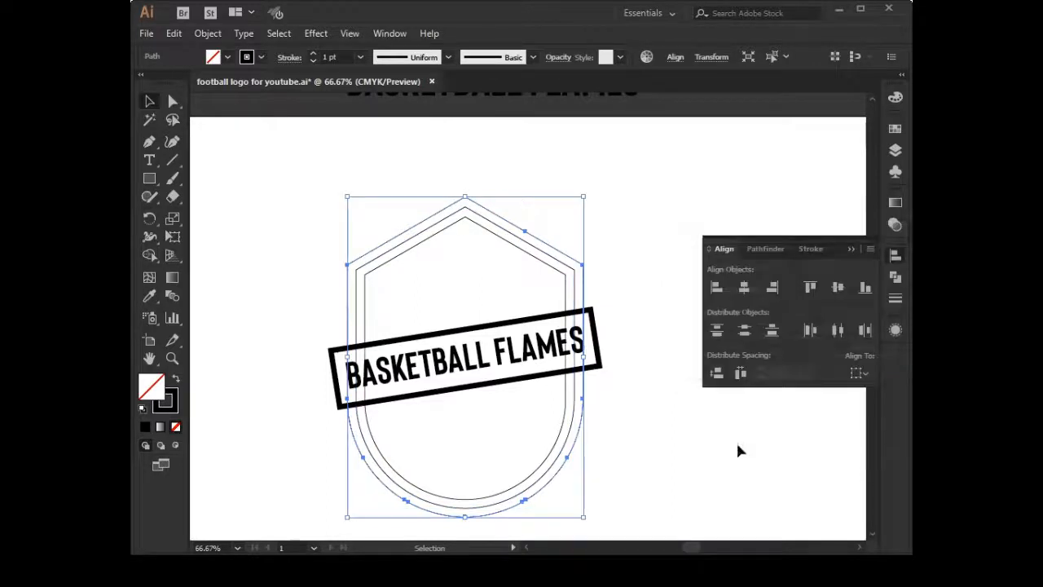
pyautogui.click(278, 280)
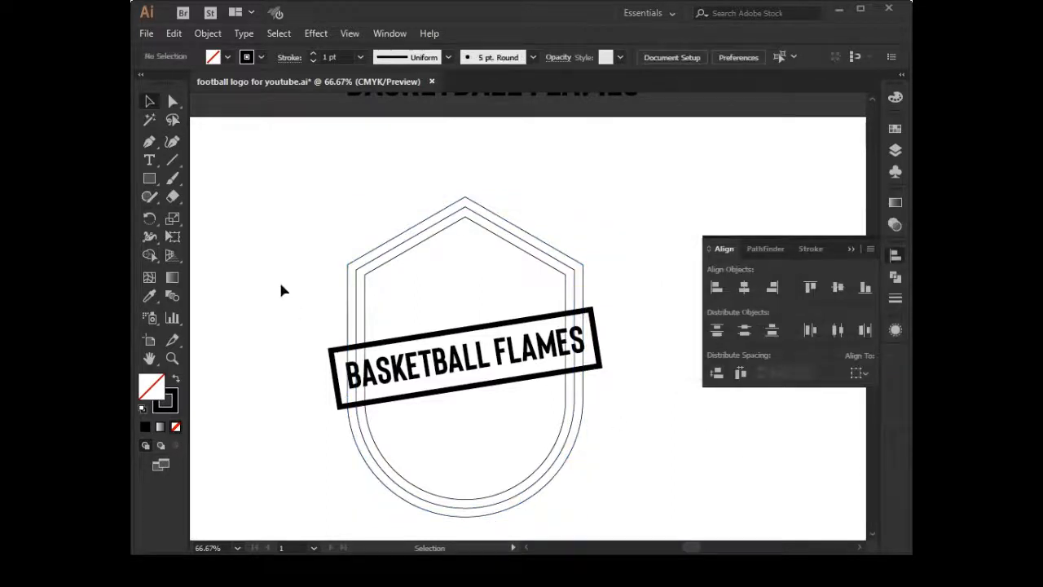
# Swap the innermost shield's fill and stroke to make it solid black without an outline
pyautogui.click(364, 303)
pyautogui.click(176, 379)
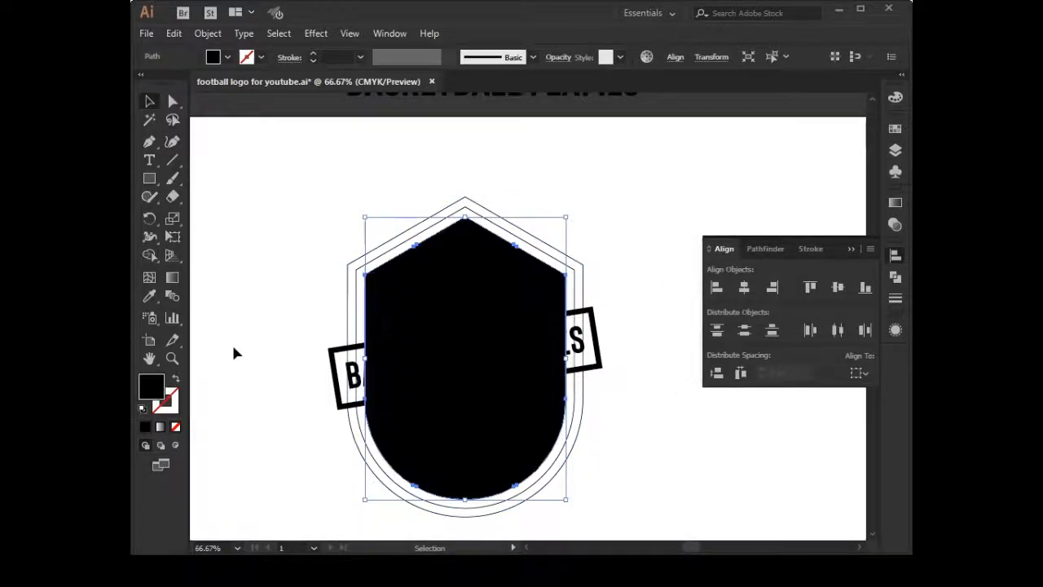
pyautogui.click(232, 342)
# Give the middle shield a white fill and no stroke by sampling the blank artboard with the Eyedropper
pyautogui.click(356, 321)
pyautogui.click(149, 296)
pyautogui.click(252, 293)
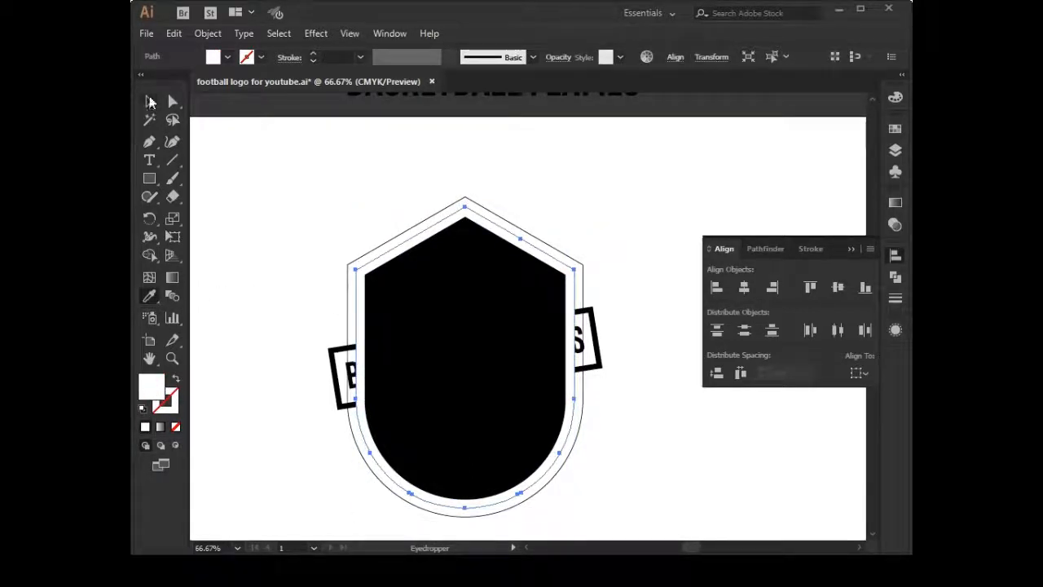
pyautogui.click(150, 101)
pyautogui.click(294, 282)
# Swap the outermost shield's fill and stroke to turn it into a solid black border
pyautogui.click(349, 317)
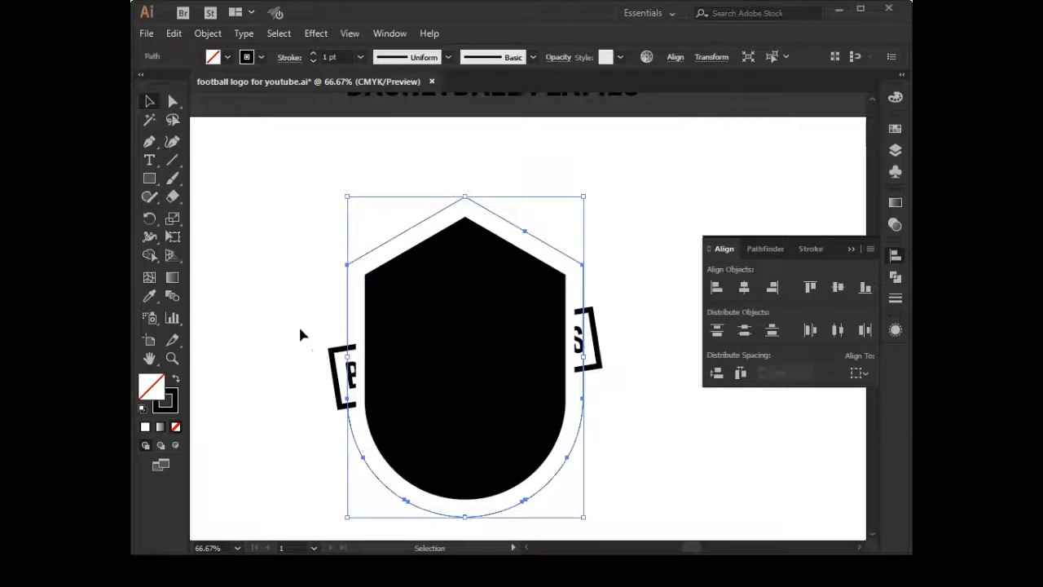
pyautogui.click(176, 379)
pyautogui.click(232, 317)
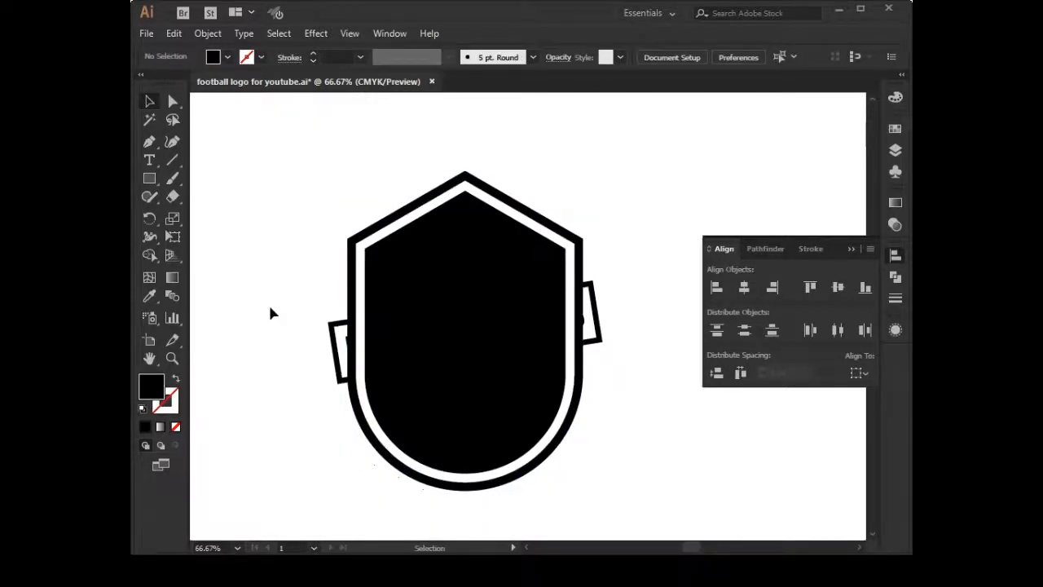
# Bring the BASKETBALL FLAMES banner group to the front of the filled shields
pyautogui.click(328, 341)
pyautogui.rightClick(330, 341)
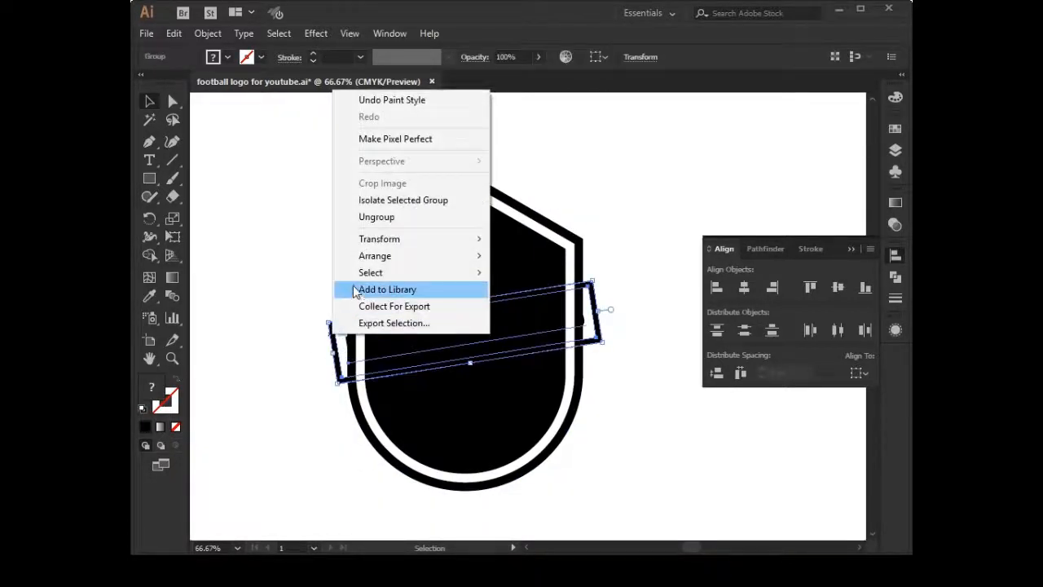
pyautogui.moveTo(367, 259)
pyautogui.click(515, 258)
pyautogui.click(592, 196)
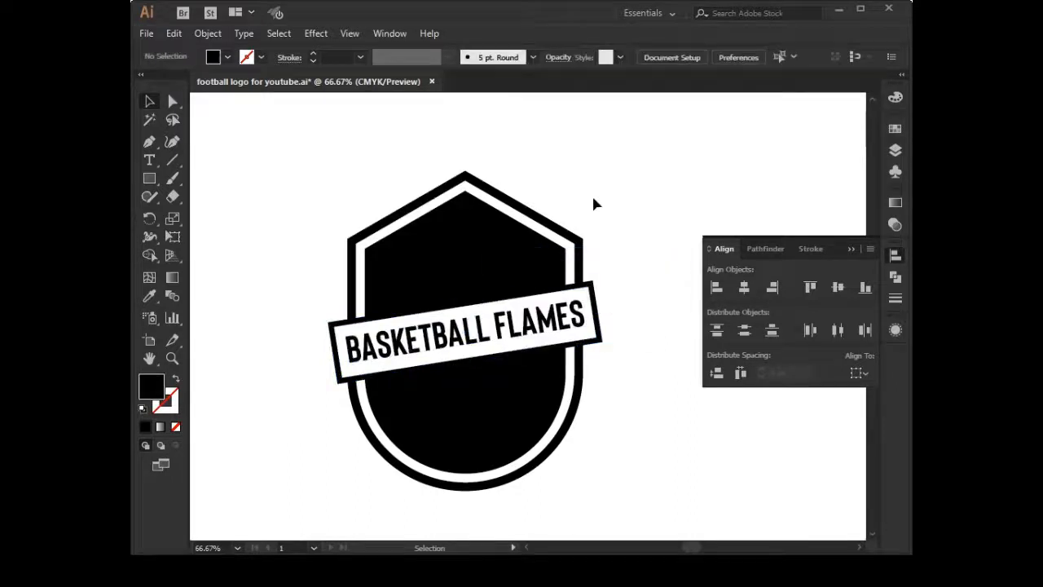
pyautogui.click(536, 340)
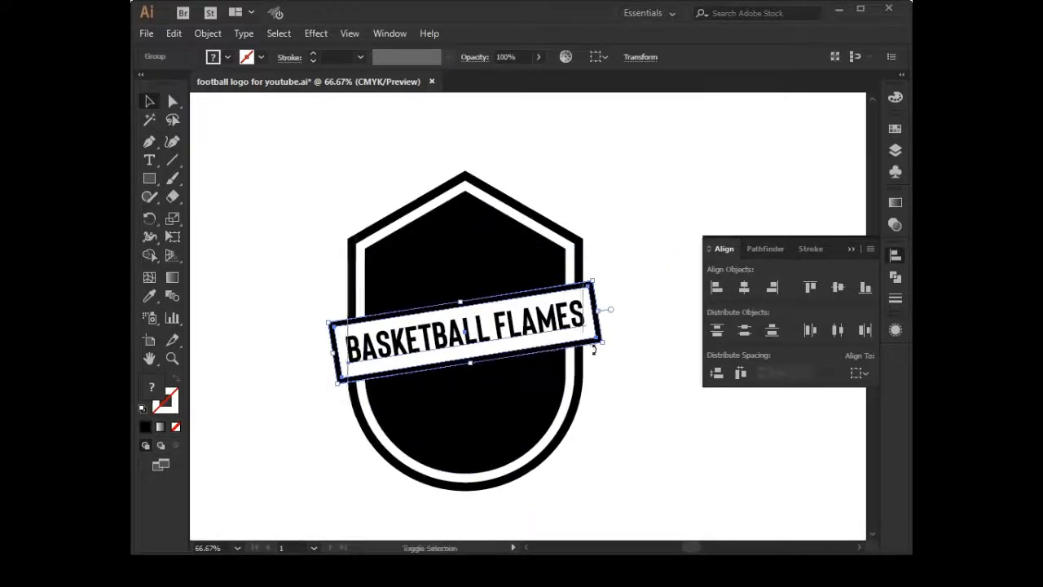
# Scale up the BASKETBALL FLAMES banner group so both ends extend further beyond the shield's sides
pyautogui.moveTo(607, 344); pyautogui.dragTo(621, 345)
pyautogui.click(640, 391)
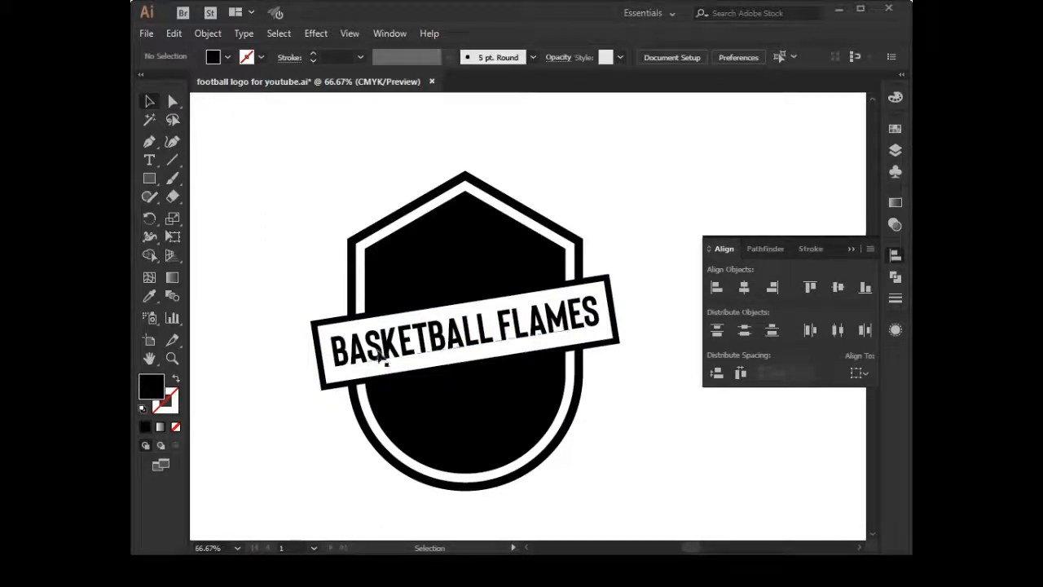
pyautogui.moveTo(356, 337); pyautogui.dragTo(479, 414)
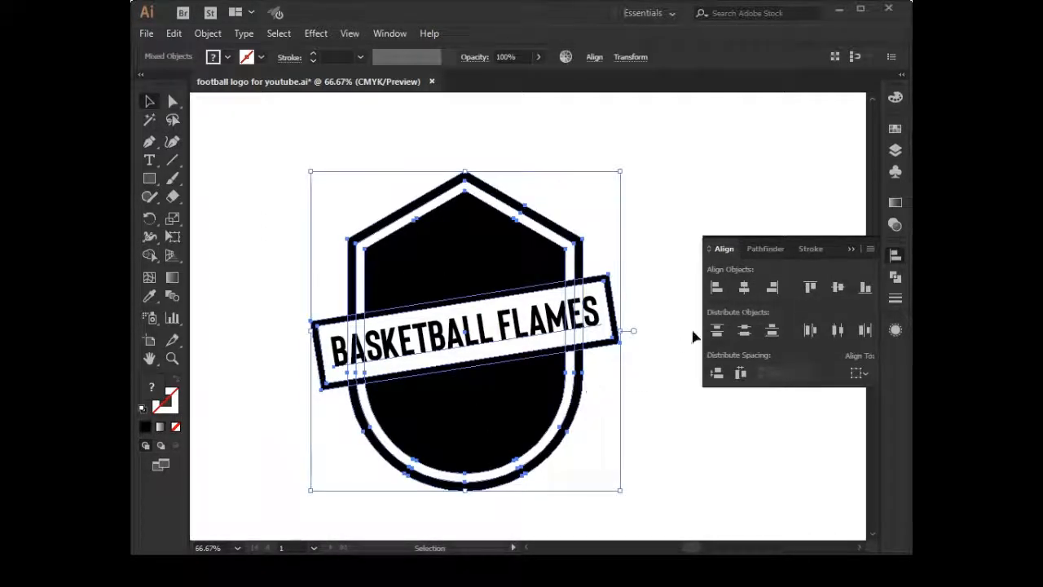
pyautogui.click(657, 446)
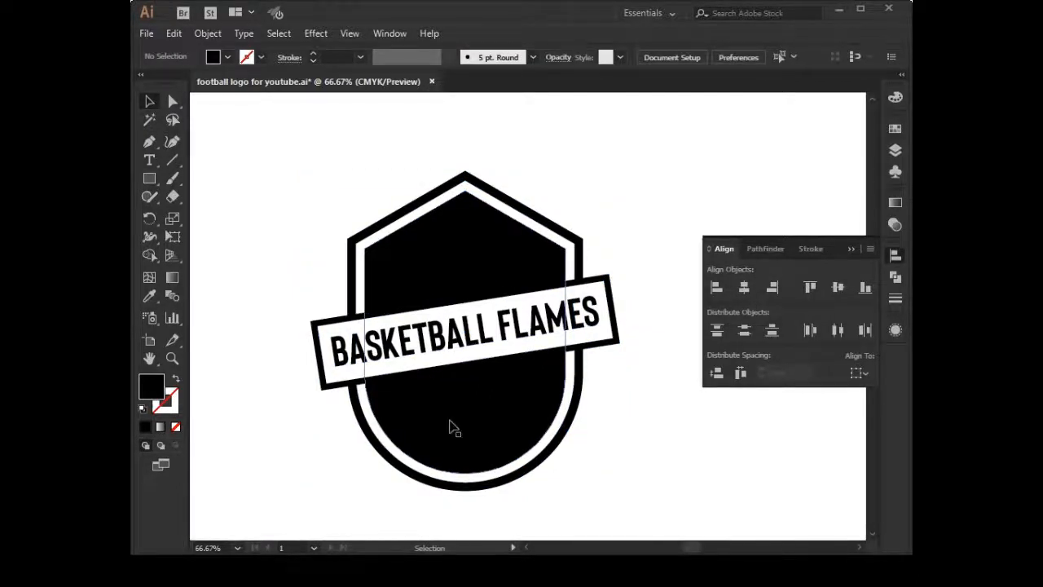
# Rotate the BASKETBALL FLAMES banner slightly to make its tilt across the shield shallower
pyautogui.moveTo(276, 336); pyautogui.dragTo(283, 357)
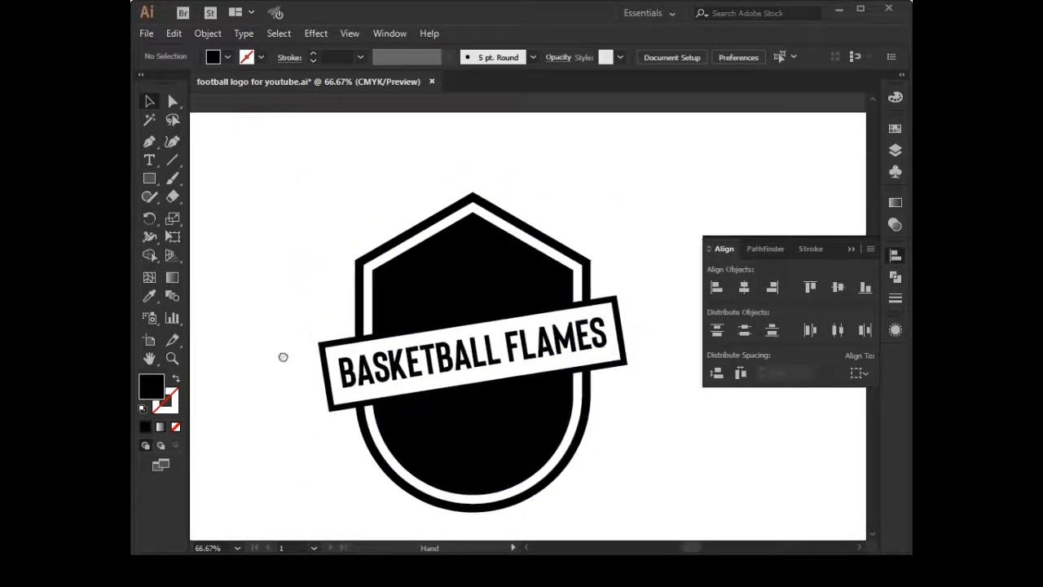
pyautogui.click(324, 378)
pyautogui.moveTo(631, 371); pyautogui.dragTo(633, 376)
pyautogui.click(658, 433)
pyautogui.moveTo(655, 459); pyautogui.dragTo(657, 428)
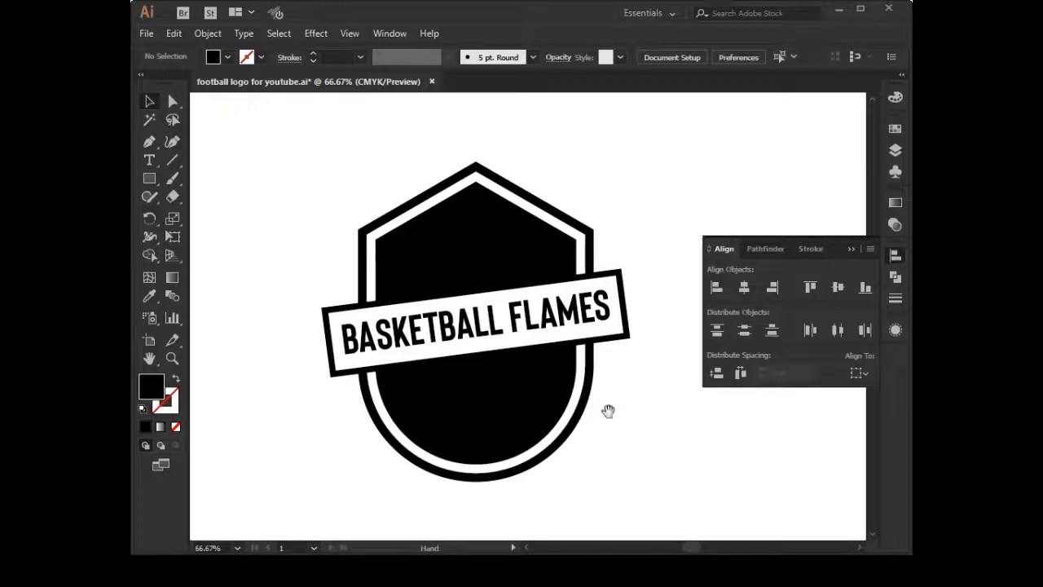
pyautogui.moveTo(610, 390); pyautogui.dragTo(628, 412)
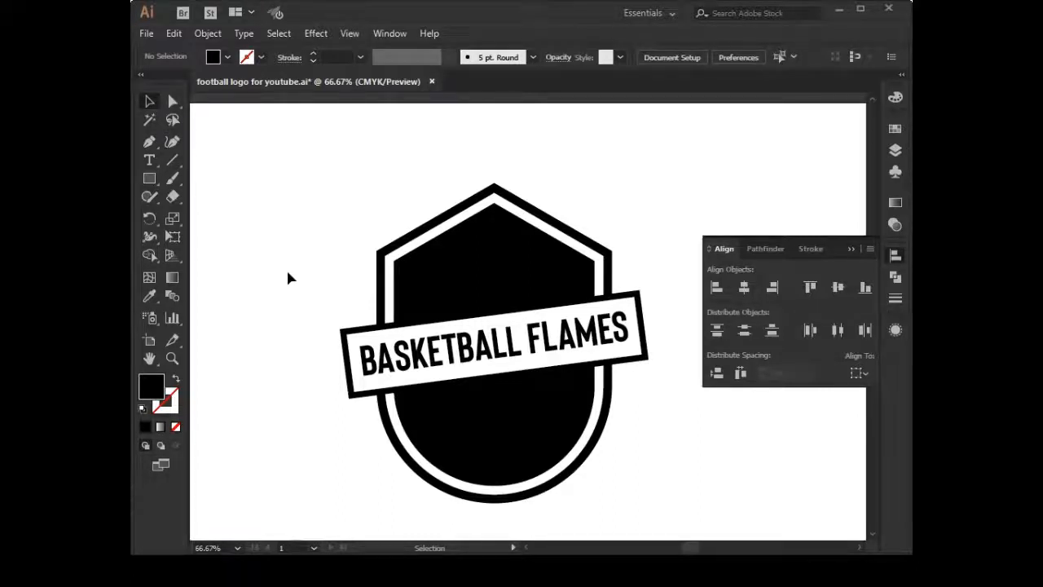
# Draw a black triangular fold with the Pen tool from the banner's upper-left corner to the shield's left border
pyautogui.click(149, 144)
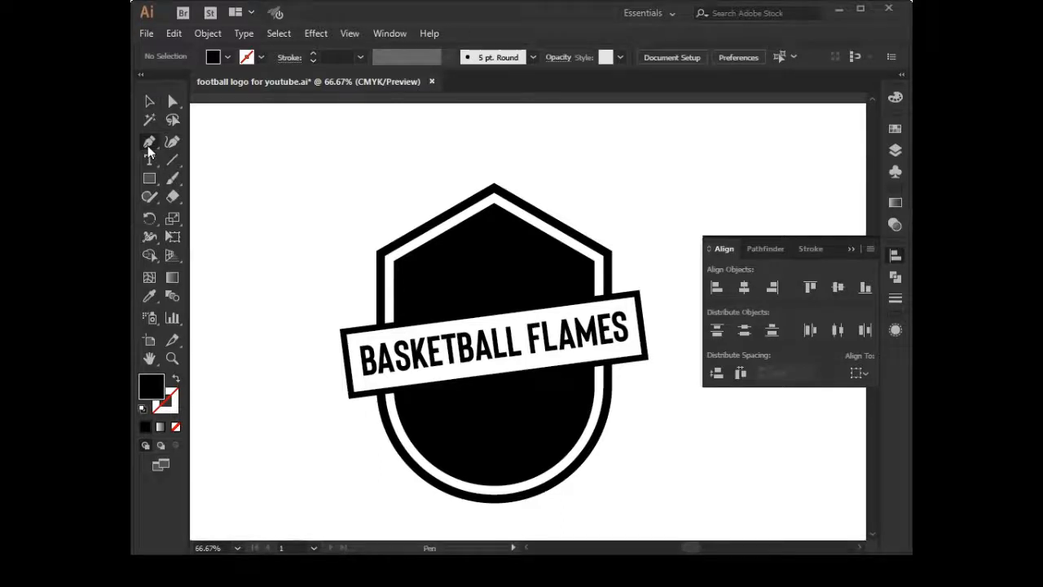
pyautogui.click(339, 329)
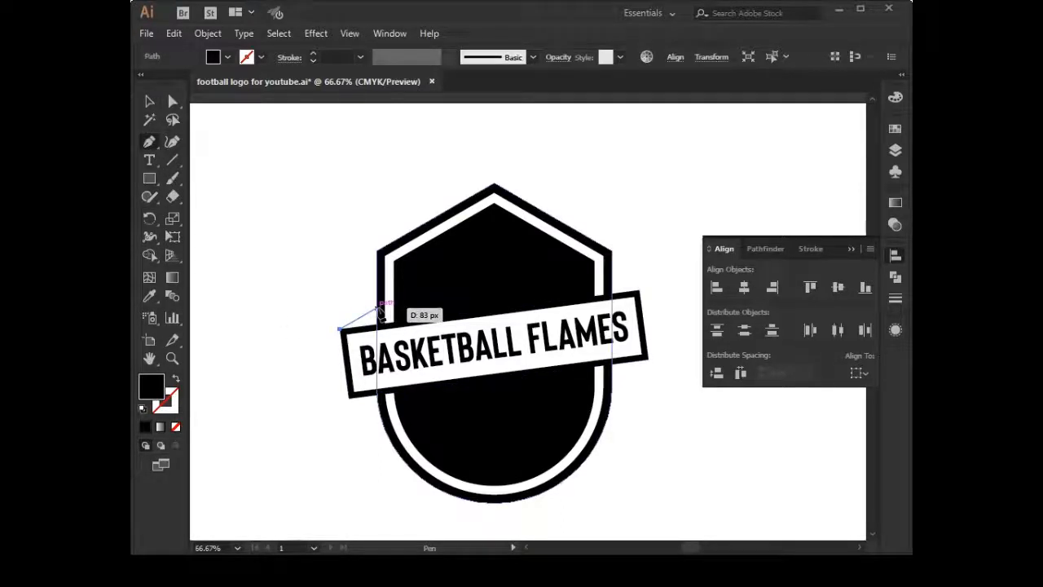
pyautogui.click(379, 305)
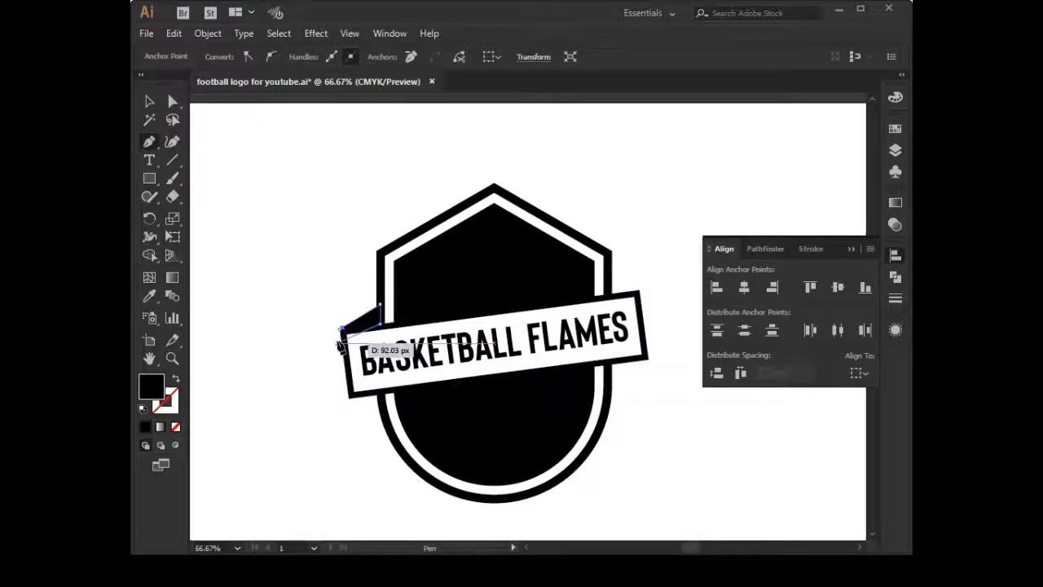
pyautogui.hotkey('ctrl', '+')
pyautogui.hotkey('ctrl', '+')
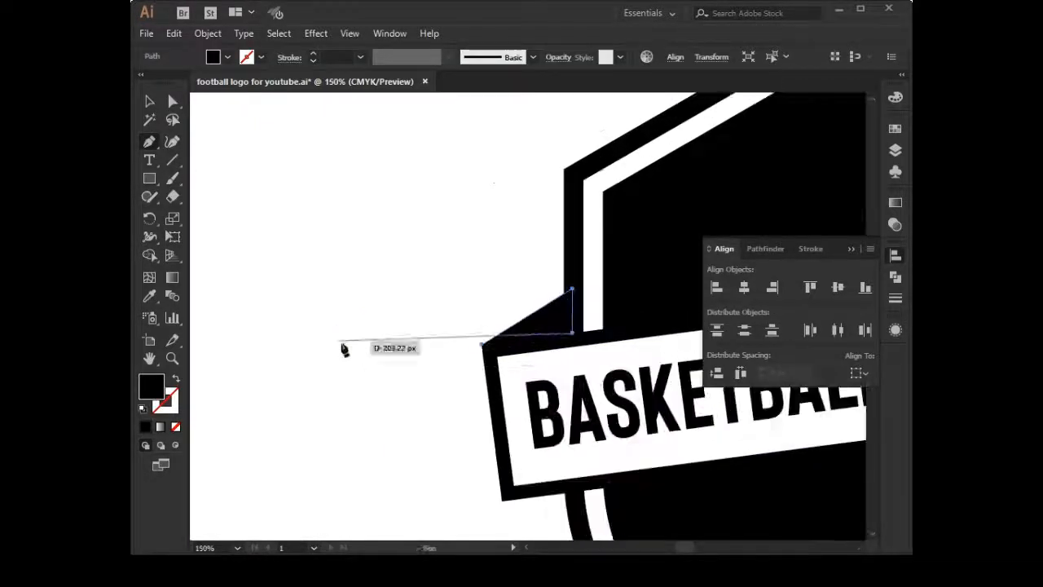
pyautogui.click(481, 343)
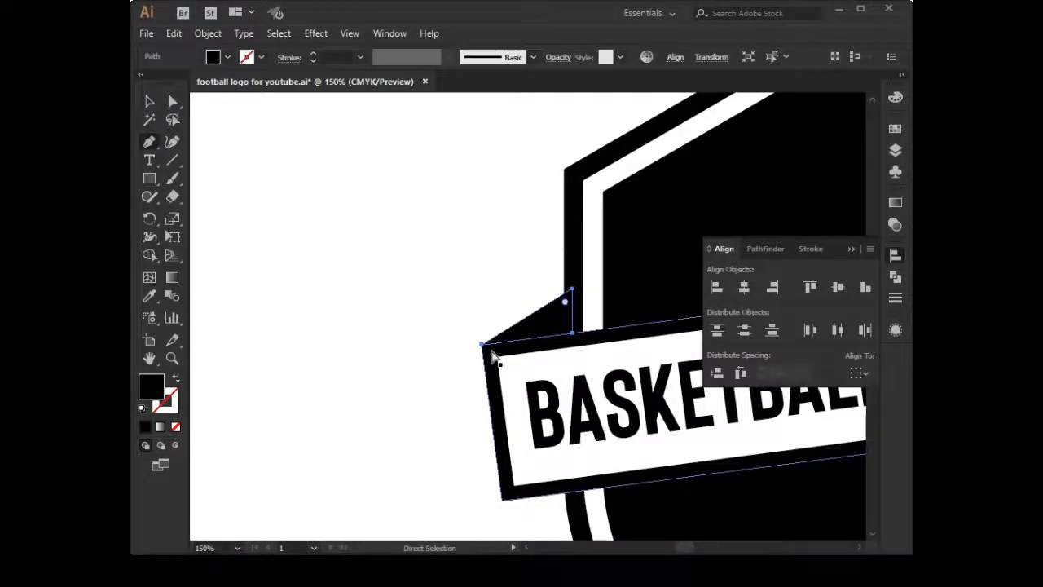
pyautogui.hotkey('ctrl', 'z')
pyautogui.click(572, 339)
pyautogui.click(530, 345)
pyautogui.click(481, 344)
# Draw a matching black triangular fold with the Pen tool from the banner's lower-right corner to the shield's right border
pyautogui.press('space')
pyautogui.moveTo(458, 380); pyautogui.dragTo(216, 383)
pyautogui.moveTo(766, 424); pyautogui.dragTo(372, 424)
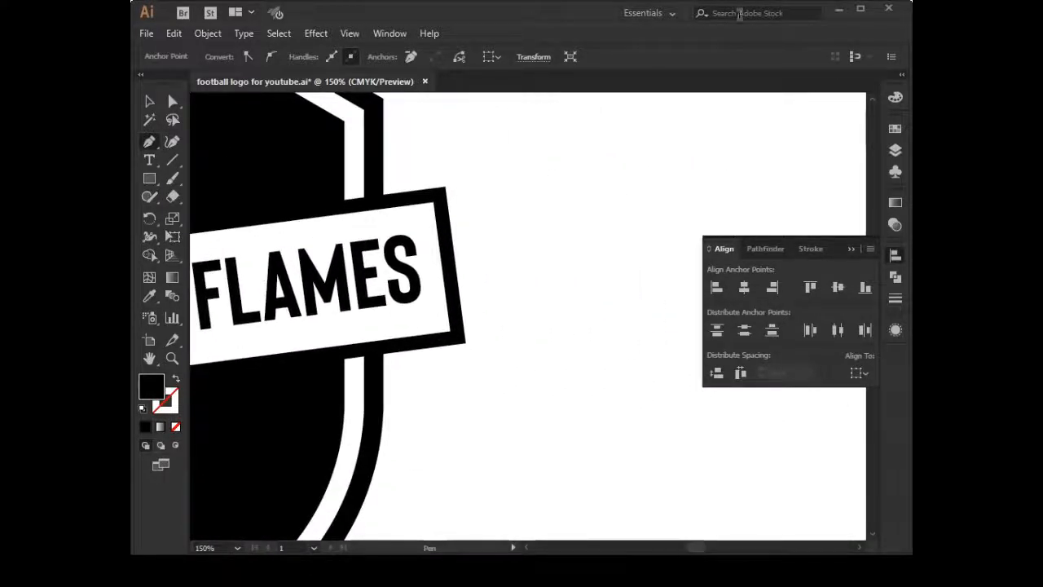
pyautogui.click(464, 345)
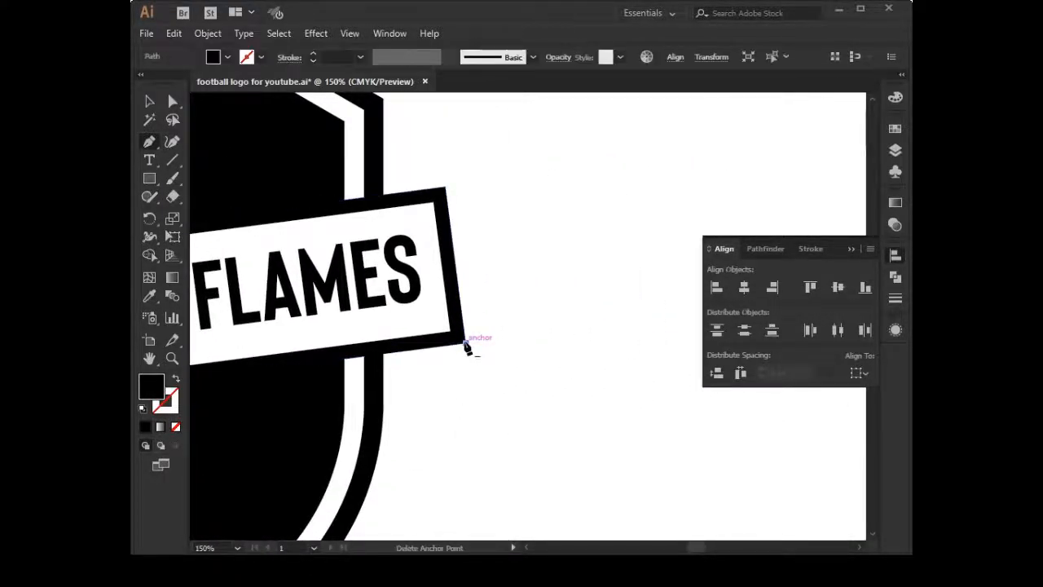
pyautogui.moveTo(465, 345); pyautogui.dragTo(377, 384)
pyautogui.click(376, 384)
pyautogui.click(374, 349)
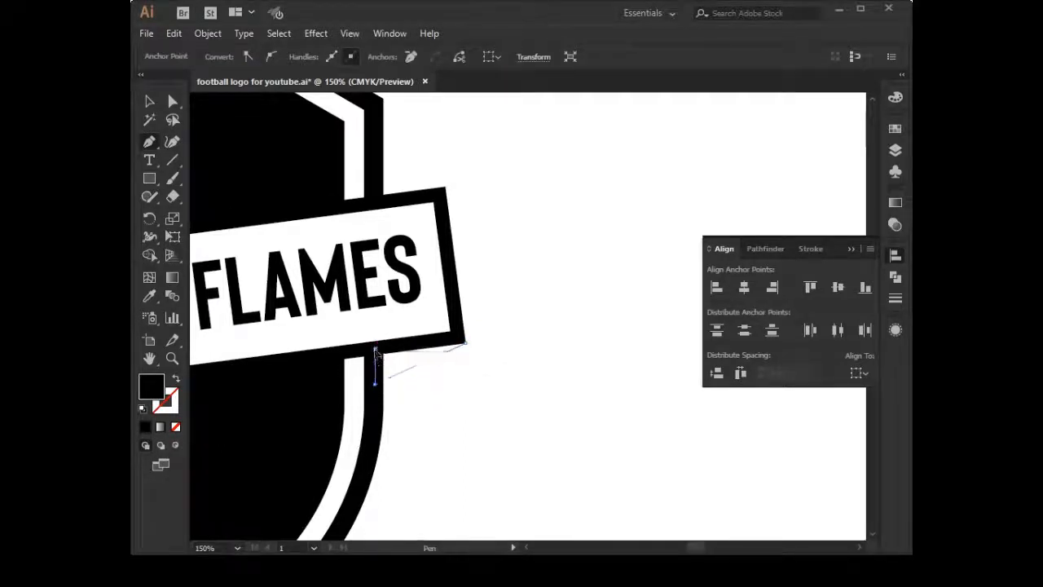
pyautogui.click(465, 344)
pyautogui.click(157, 104)
pyautogui.click(617, 358)
# Lower the right fold's bottom anchor point with Direct Selection so its slanted edge matches the left fold's slope
pyautogui.press('space')
pyautogui.moveTo(500, 394); pyautogui.dragTo(582, 379)
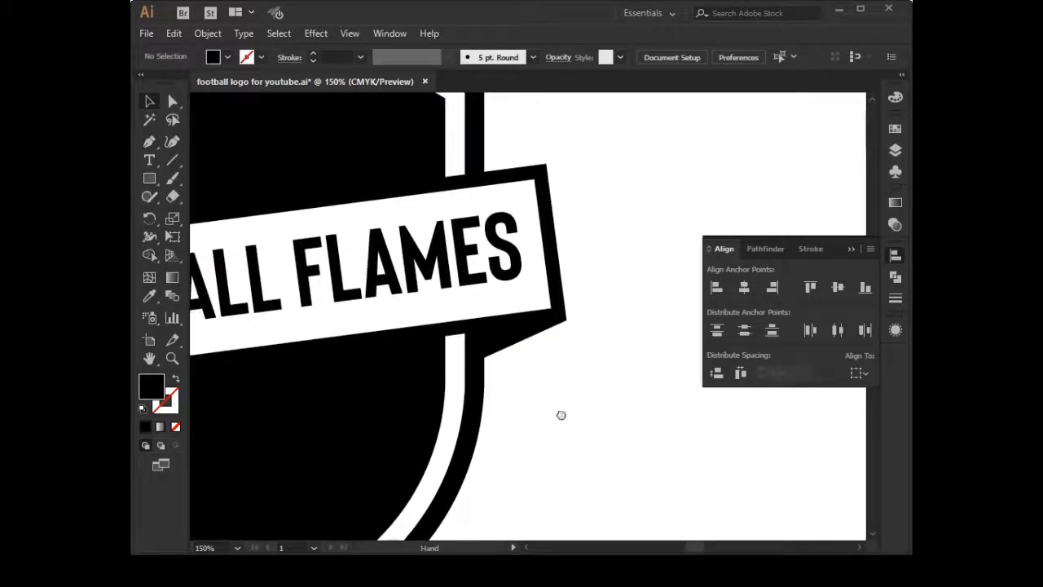
pyautogui.hotkey('ctrl', '-')
pyautogui.hotkey('ctrl', '-')
pyautogui.hotkey('ctrl', '-')
pyautogui.press('space')
pyautogui.moveTo(574, 410); pyautogui.dragTo(575, 428)
pyautogui.click(172, 102)
pyautogui.moveTo(527, 351); pyautogui.dragTo(558, 372)
pyautogui.click(549, 368)
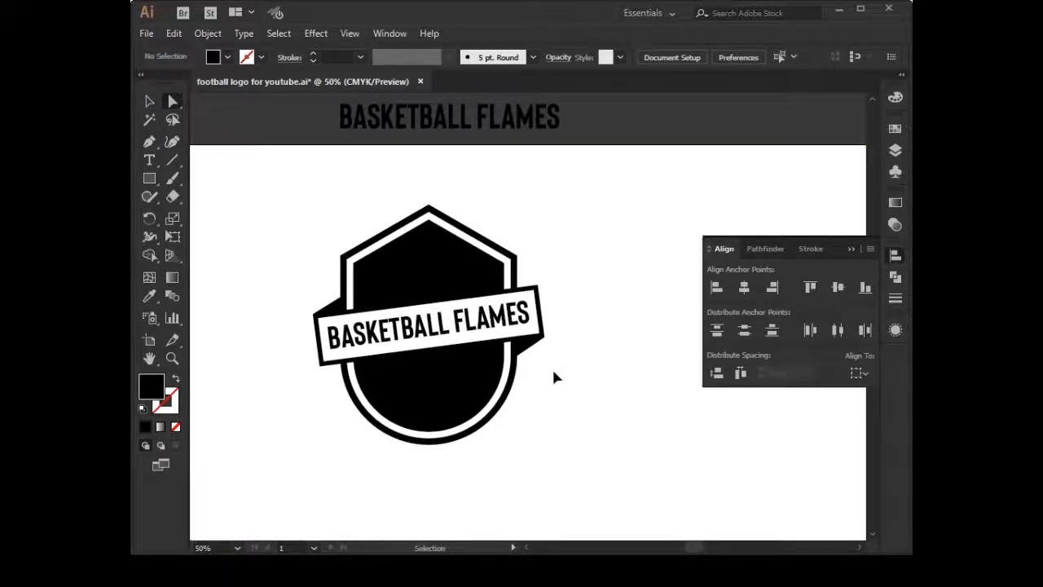
# Examine the reshaped right fold up close and against the whole badge
pyautogui.hotkey('ctrl', '+')
pyautogui.hotkey('ctrl', '+')
pyautogui.hotkey('ctrl', '+')
pyautogui.hotkey('ctrl', '+')
pyautogui.moveTo(513, 494); pyautogui.dragTo(480, 425)
pyautogui.click(542, 458)
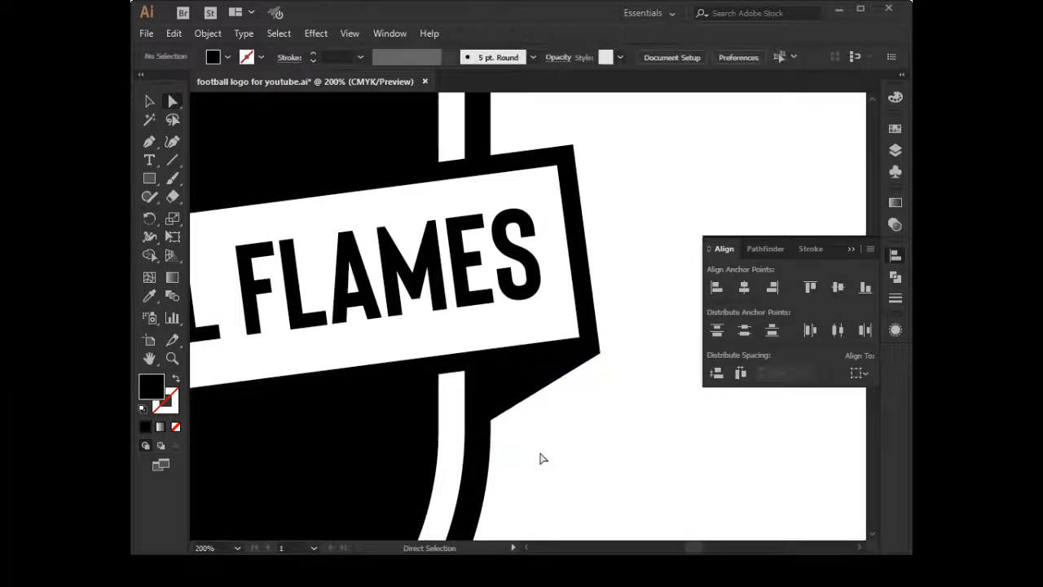
pyautogui.hotkey('ctrl', '-')
pyautogui.hotkey('ctrl', '-')
pyautogui.hotkey('ctrl', '-')
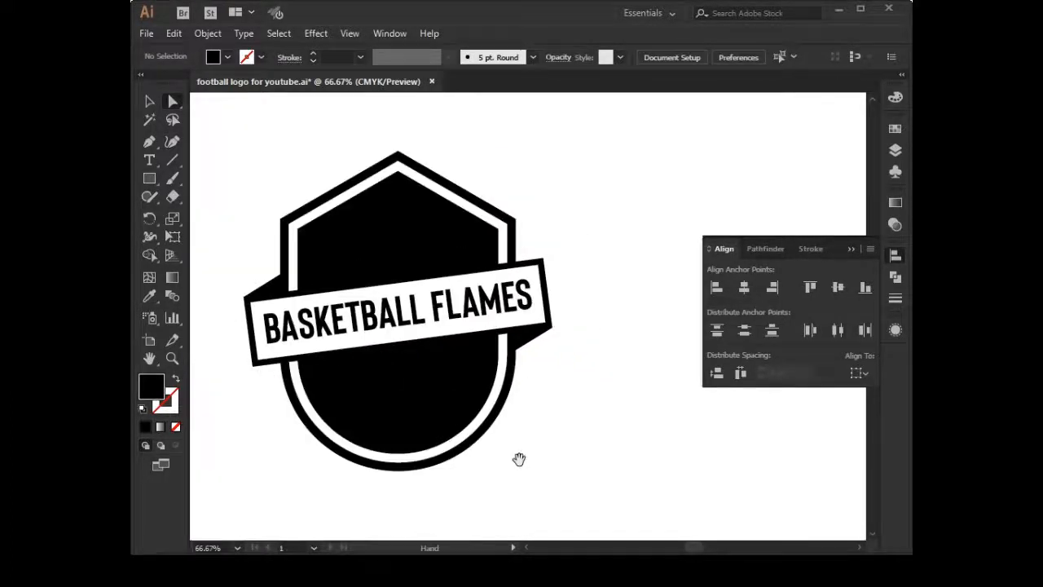
pyautogui.moveTo(516, 459); pyautogui.dragTo(572, 476)
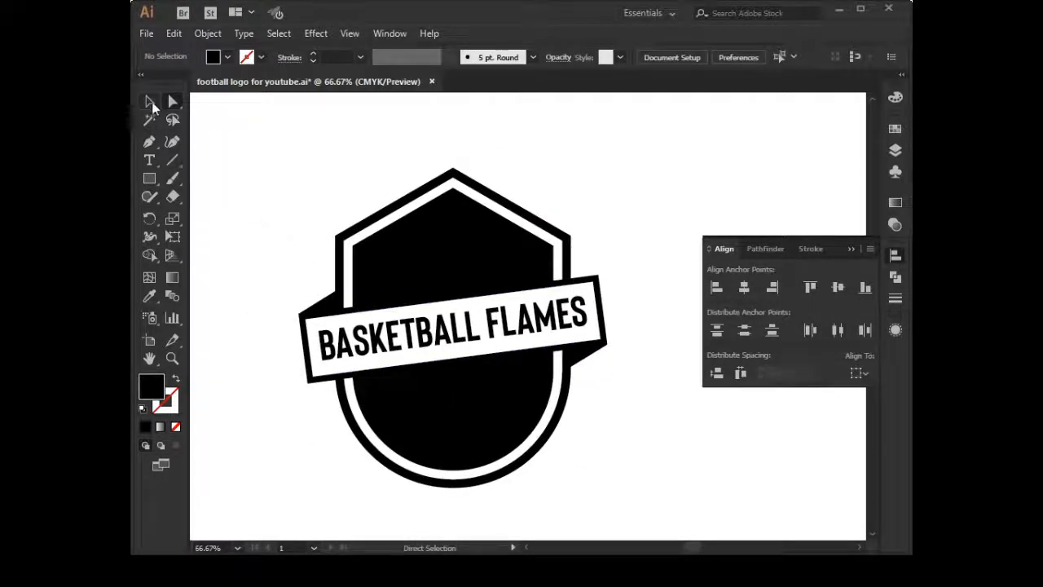
# Recolour the basketball graphic beside the artboard to white by sampling the blank artboard with the Eyedropper
pyautogui.moveTo(257, 186); pyautogui.dragTo(289, 226)
pyautogui.hotkey('ctrl', '-')
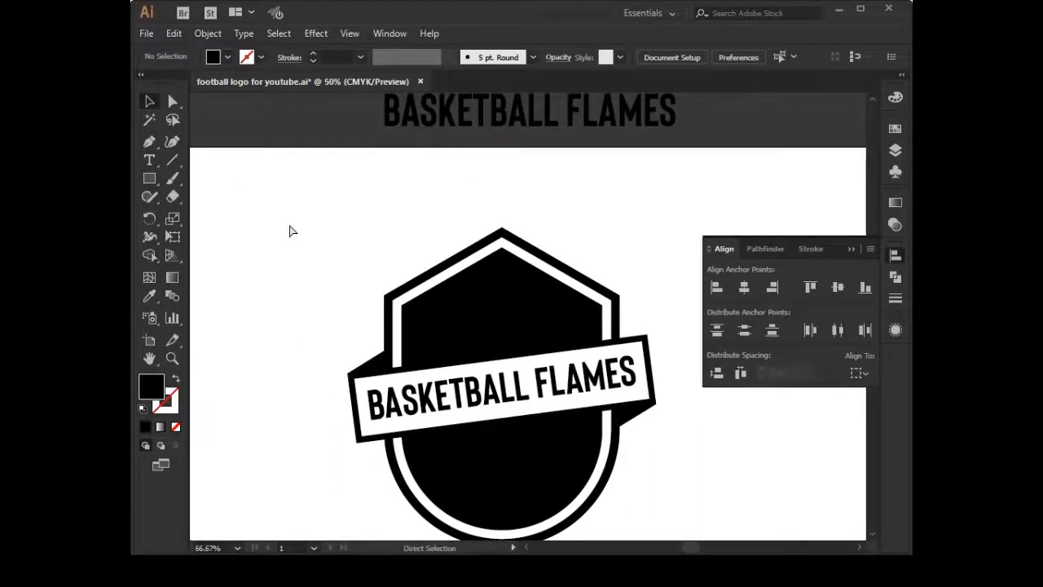
pyautogui.moveTo(306, 279); pyautogui.dragTo(345, 276)
pyautogui.click(230, 235)
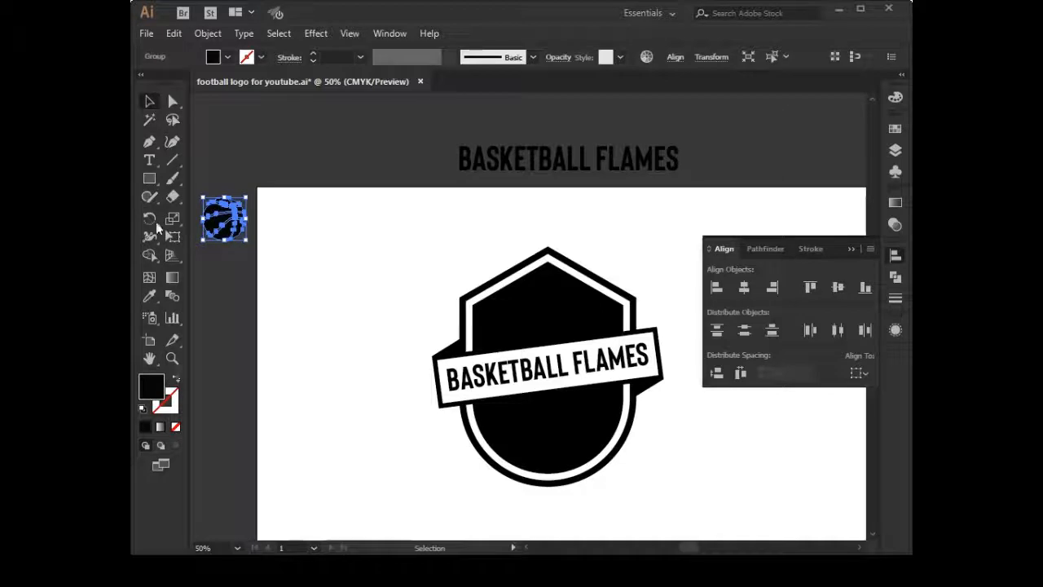
pyautogui.click(150, 300)
pyautogui.click(347, 291)
pyautogui.click(151, 101)
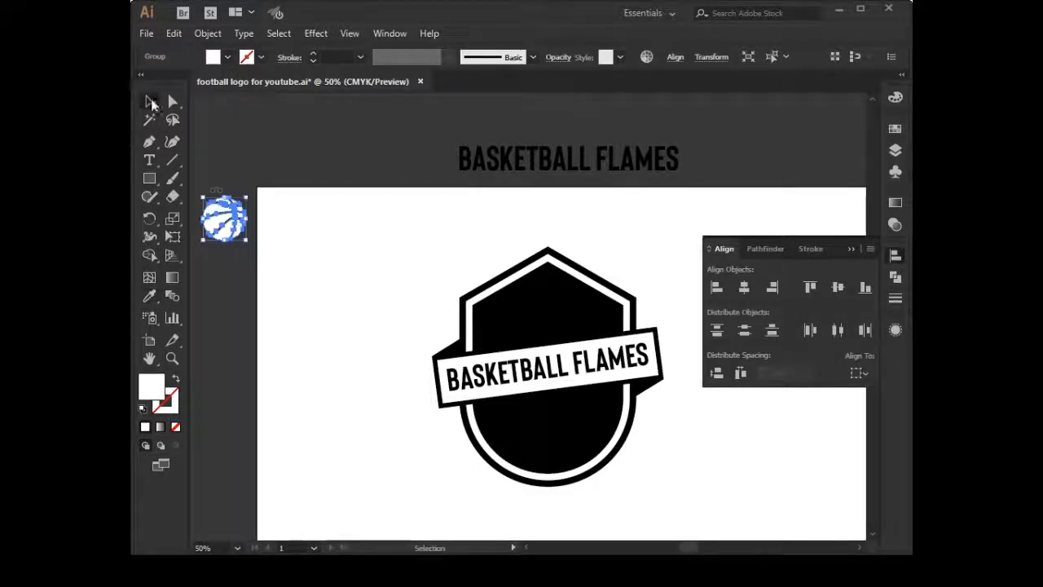
# Move the white basketball onto the shield above the banner, enlarge it slightly and bring it to the front
pyautogui.moveTo(222, 231); pyautogui.dragTo(576, 338)
pyautogui.rightClick(559, 327)
pyautogui.moveTo(600, 244)
pyautogui.click(407, 238)
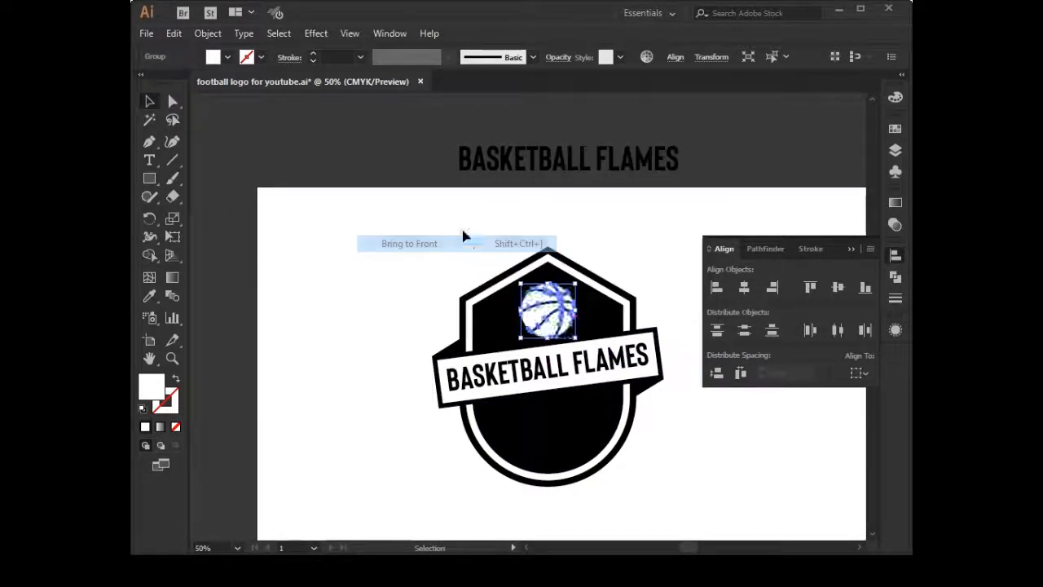
pyautogui.click(448, 226)
pyautogui.moveTo(448, 226); pyautogui.dragTo(412, 204)
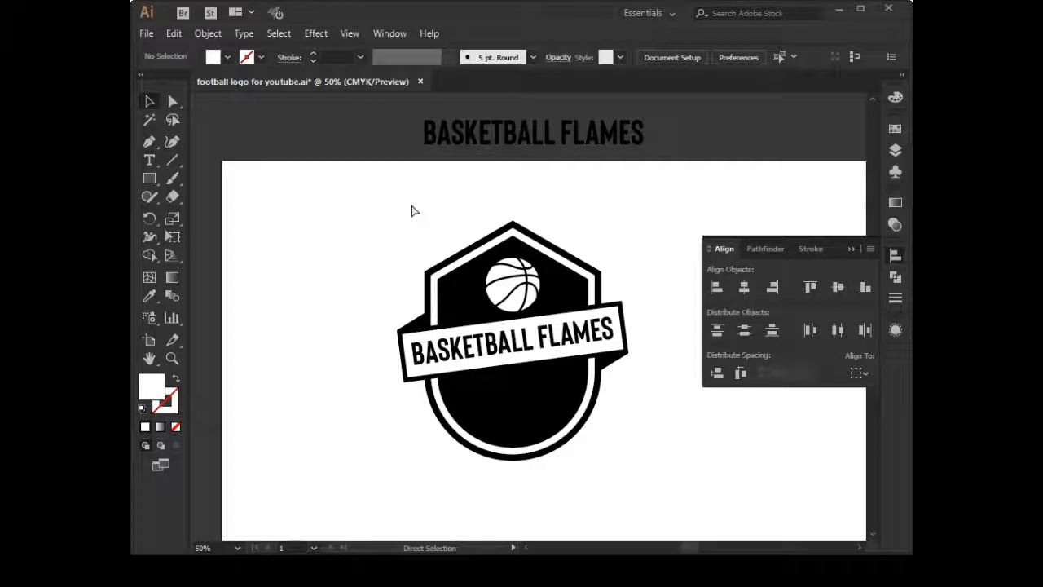
# Shift the basketball very slightly left to fine-tune its position above the banner
pyautogui.hotkey('ctrl', '+')
pyautogui.hotkey('ctrl', '+')
pyautogui.moveTo(302, 193); pyautogui.dragTo(290, 164)
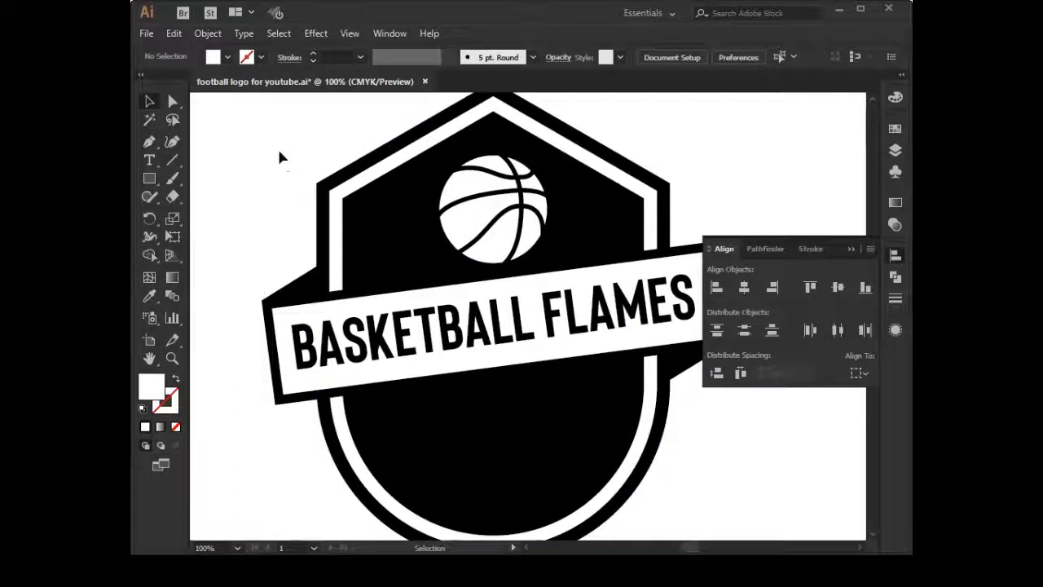
pyautogui.moveTo(485, 254); pyautogui.dragTo(483, 252)
pyautogui.click(264, 153)
pyautogui.press('space')
pyautogui.moveTo(287, 187); pyautogui.dragTo(294, 170)
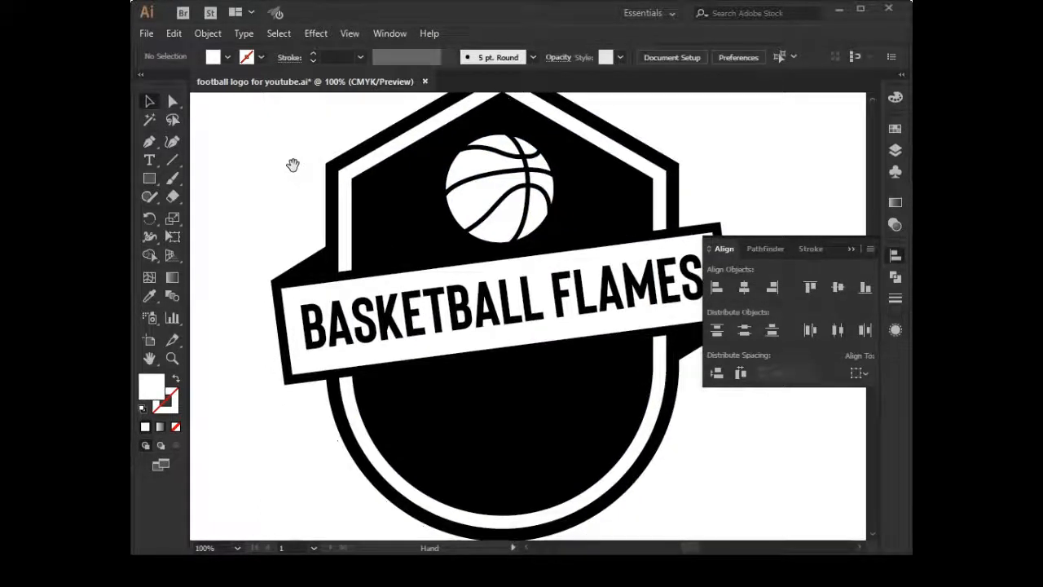
# Draw a white five-pointed star centred below the banner and place a smaller copy to its left
pyautogui.moveTo(144, 182); pyautogui.dragTo(218, 231)
pyautogui.moveTo(233, 159); pyautogui.dragTo(259, 197)
pyautogui.click(149, 100)
pyautogui.click(237, 263)
pyautogui.moveTo(255, 167); pyautogui.dragTo(424, 411)
pyautogui.click(723, 515)
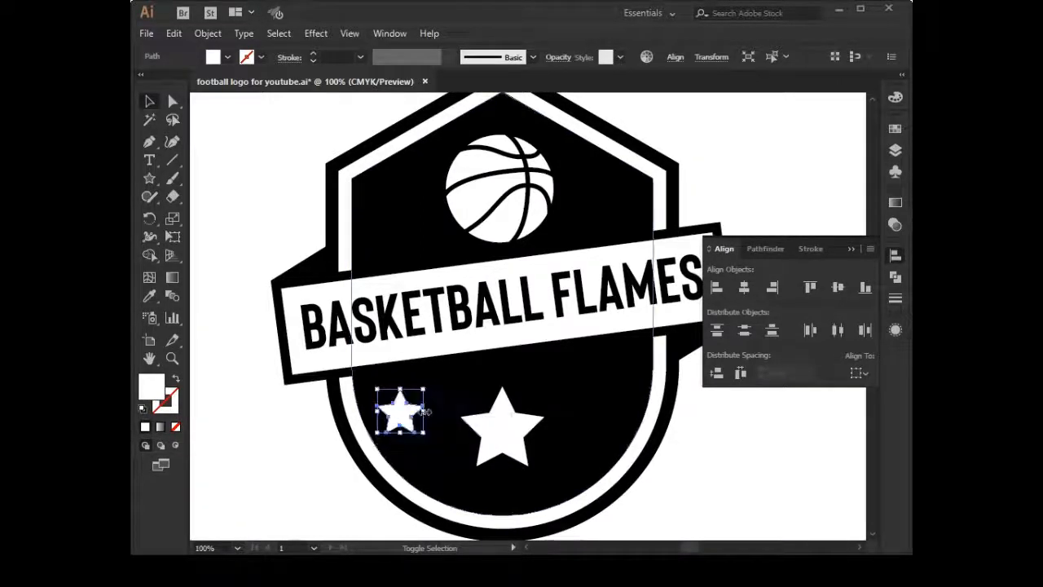
# Copy the small left star across to the right side of the large centre star
pyautogui.click(268, 449)
pyautogui.moveTo(281, 457); pyautogui.dragTo(254, 441)
pyautogui.moveTo(372, 402); pyautogui.dragTo(587, 403)
pyautogui.click(664, 453)
pyautogui.moveTo(693, 456); pyautogui.dragTo(647, 443)
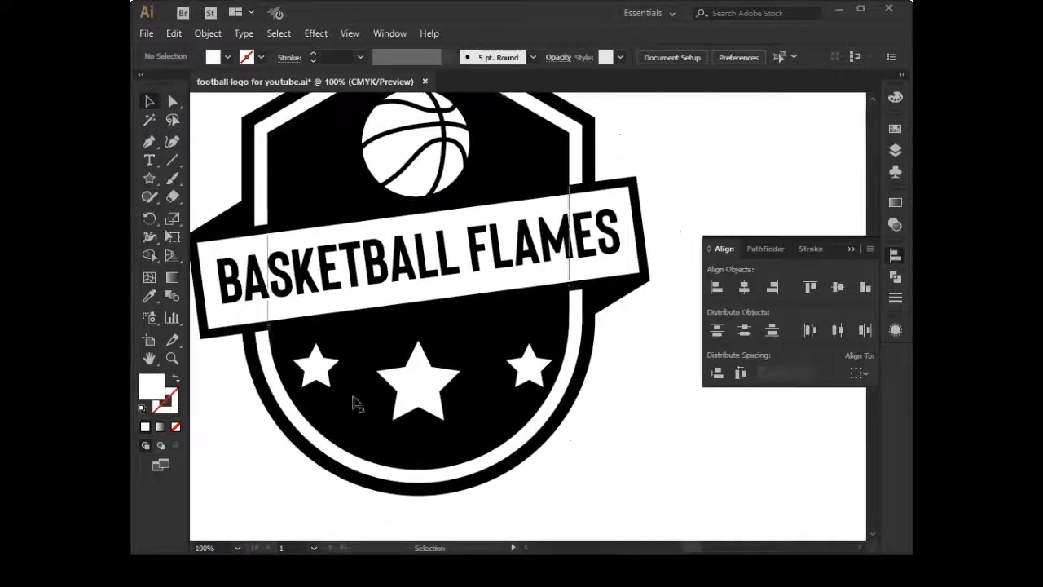
# Move the large centre star down so it sits lower than the two small stars
pyautogui.click(433, 398)
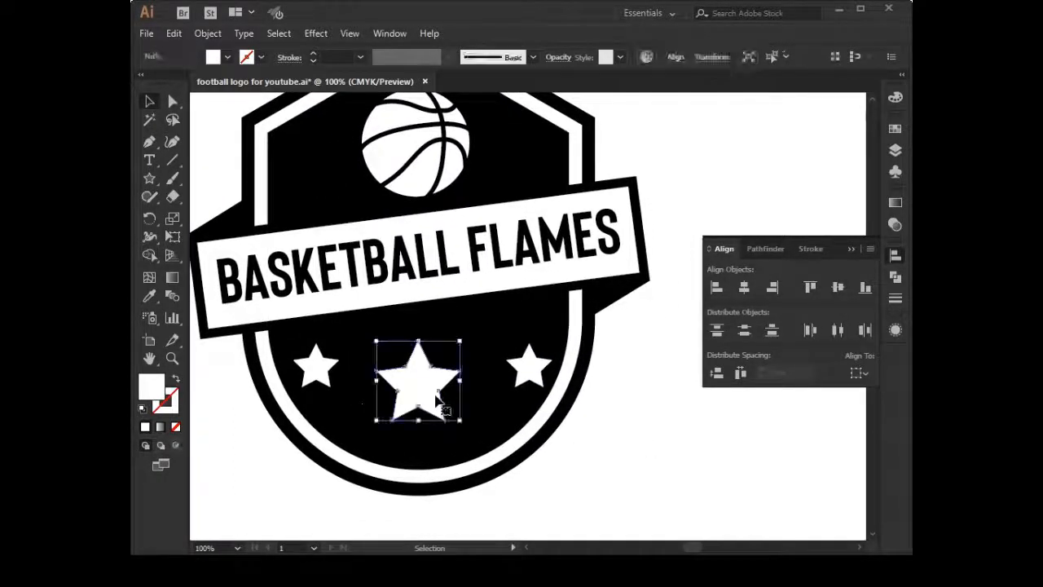
pyautogui.hotkey('shift', 'Down')
pyautogui.hotkey('shift', 'Down')
pyautogui.click(562, 474)
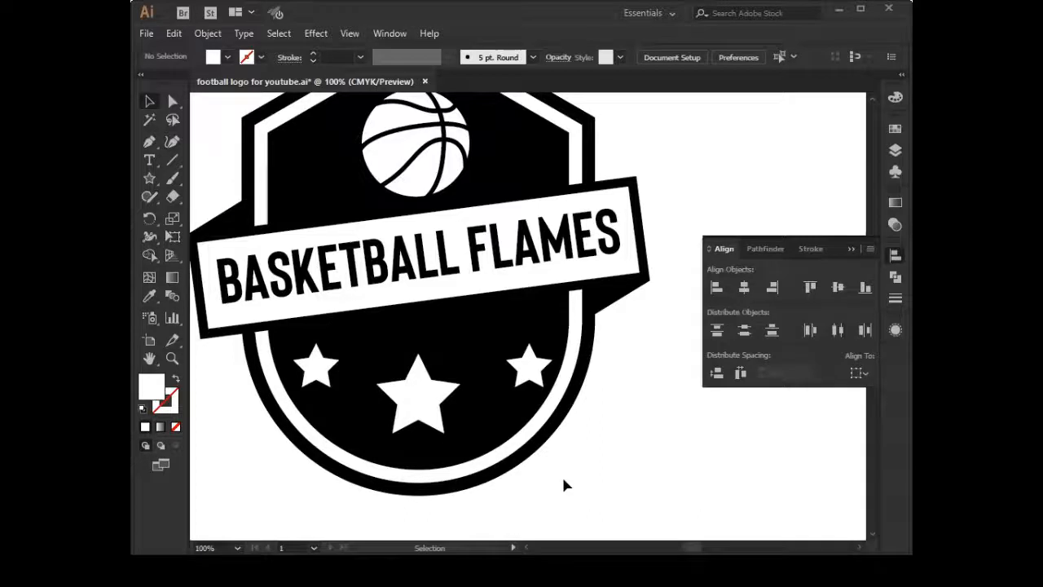
# Nudge the small right star left so its gap to the centre star matches the left star's
pyautogui.click(528, 366)
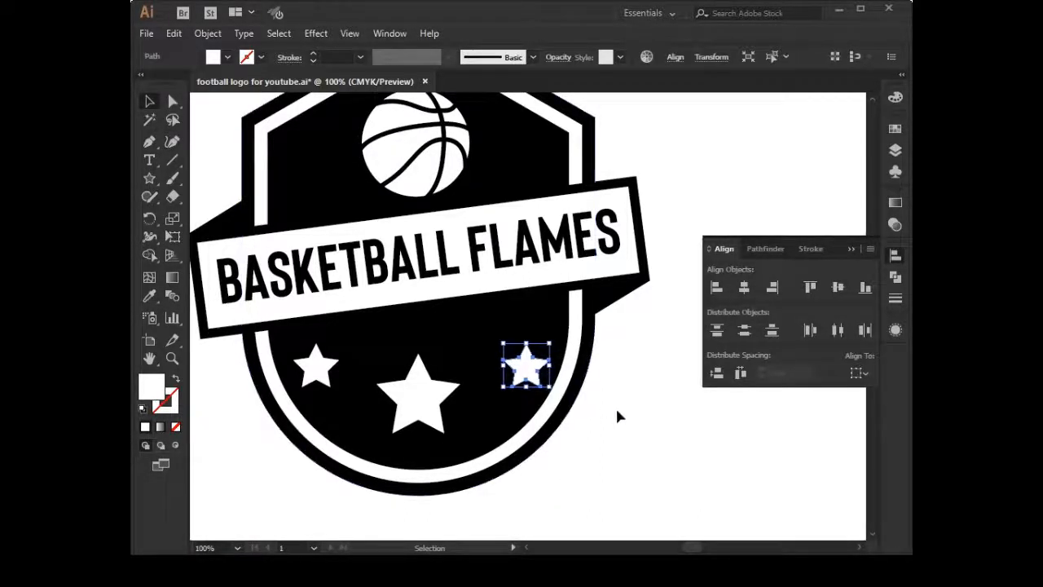
pyautogui.click(617, 411)
pyautogui.click(529, 382)
pyautogui.press('Left')
pyautogui.press('Left')
pyautogui.press('Left')
pyautogui.press('Left')
pyautogui.press('Left')
pyautogui.press('Left')
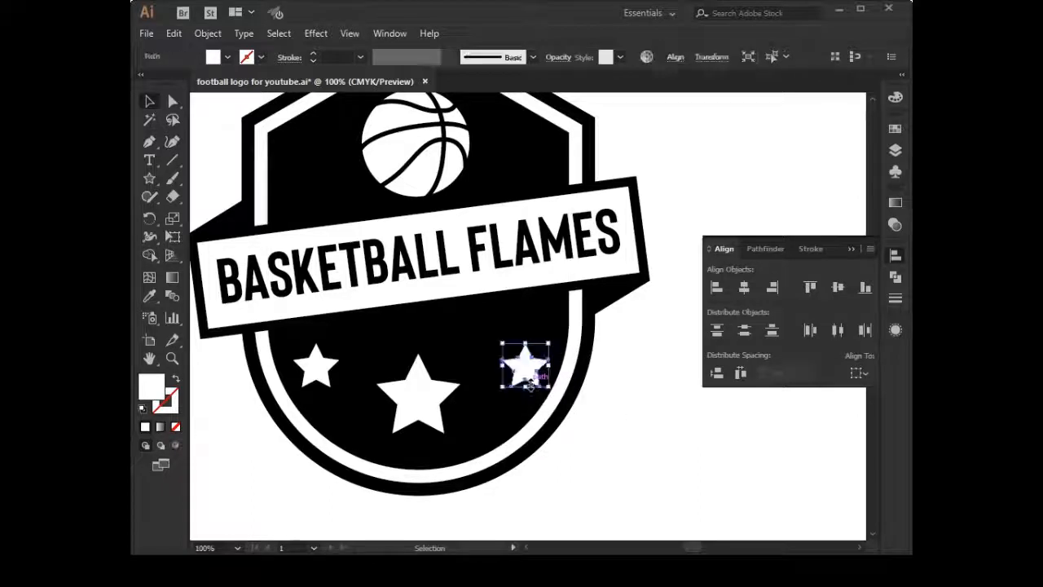
pyautogui.click(610, 416)
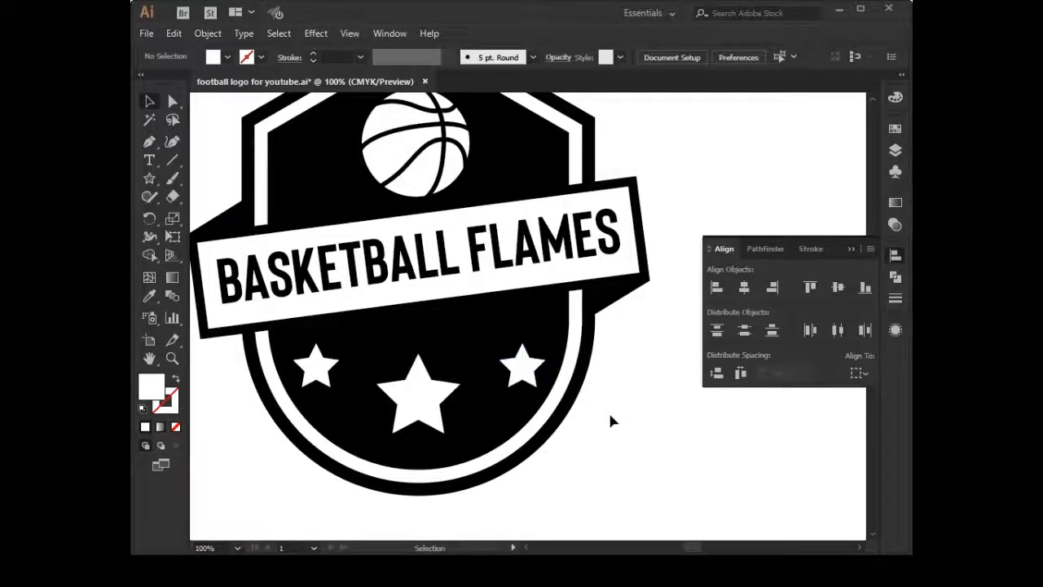
# Group all the badge elements and move the group straight down on the artboard
pyautogui.hotkey('ctrl', '-')
pyautogui.hotkey('ctrl', '-')
pyautogui.moveTo(580, 415); pyautogui.dragTo(577, 433)
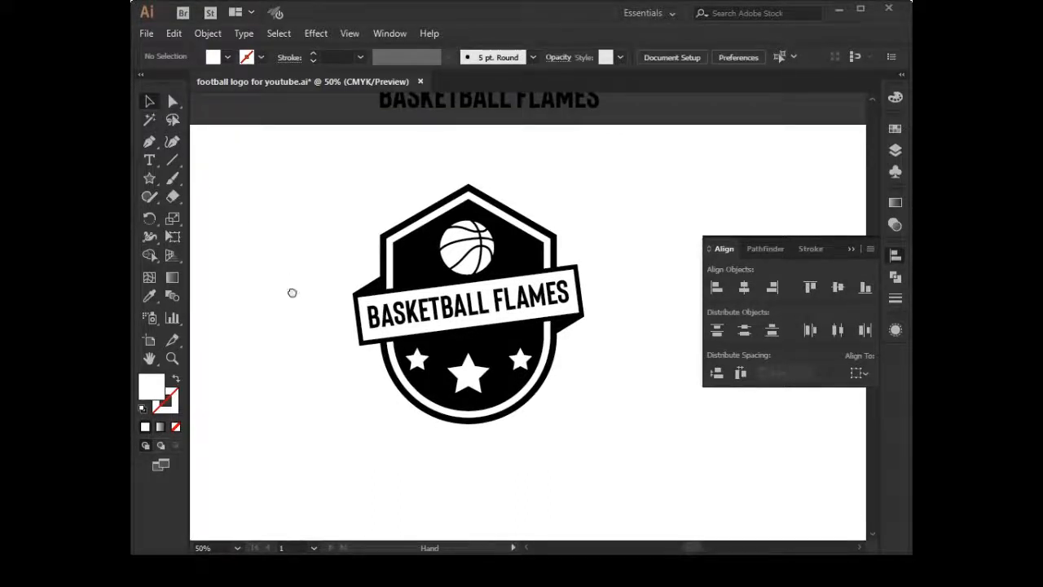
pyautogui.moveTo(291, 292); pyautogui.dragTo(278, 246)
pyautogui.moveTo(324, 144); pyautogui.dragTo(557, 412)
pyautogui.rightClick(509, 346)
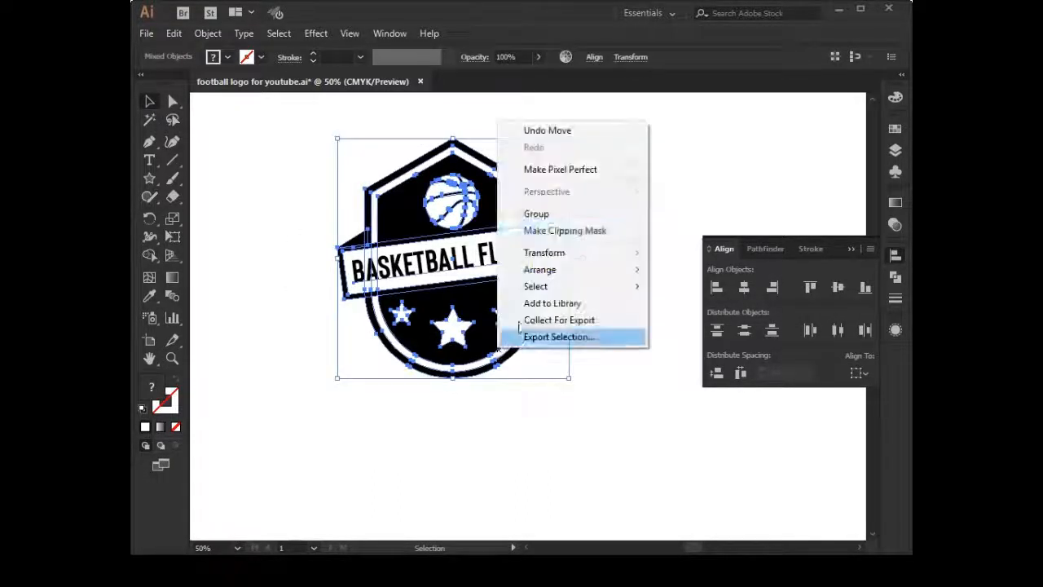
pyautogui.click(536, 213)
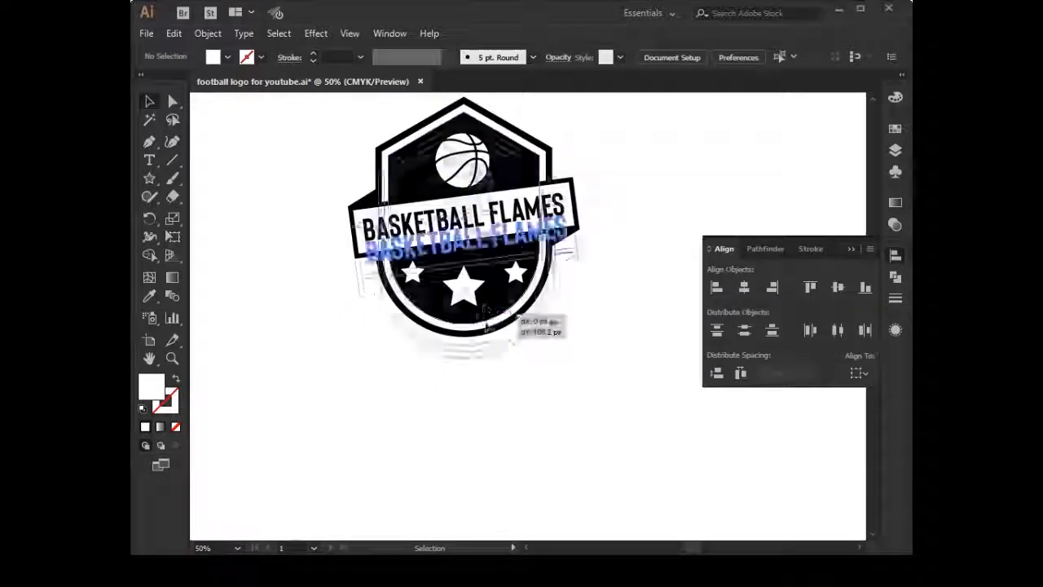
pyautogui.moveTo(487, 326); pyautogui.dragTo(485, 357)
pyautogui.click(563, 419)
pyautogui.moveTo(575, 421); pyautogui.dragTo(541, 415)
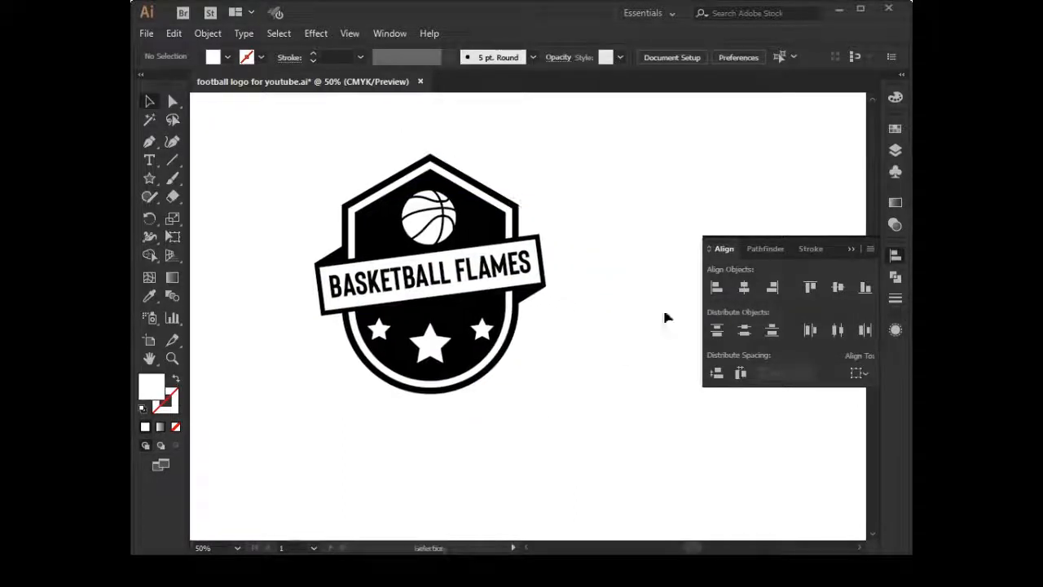
# Collapse the Align panel and shift the grouped badge right and slightly down on the artboard
pyautogui.click(853, 247)
pyautogui.moveTo(626, 322); pyautogui.dragTo(657, 344)
pyautogui.moveTo(530, 319); pyautogui.dragTo(568, 331)
pyautogui.click(681, 407)
pyautogui.moveTo(686, 410)
pyautogui.mouseDown()
pyautogui.moveTo(664, 409)
pyautogui.moveTo(710, 423)
pyautogui.moveTo(701, 423)
pyautogui.mouseUp()
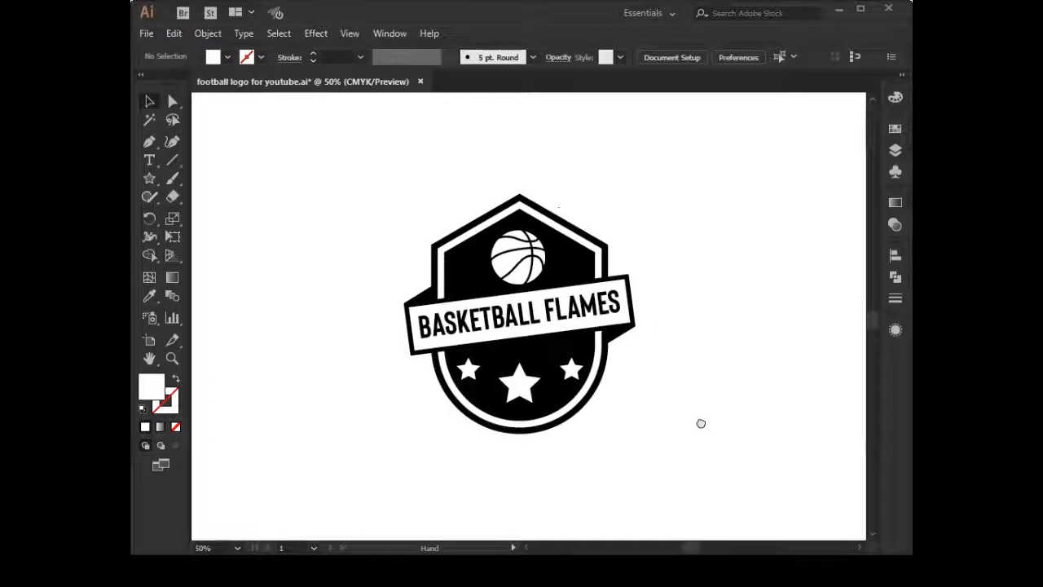